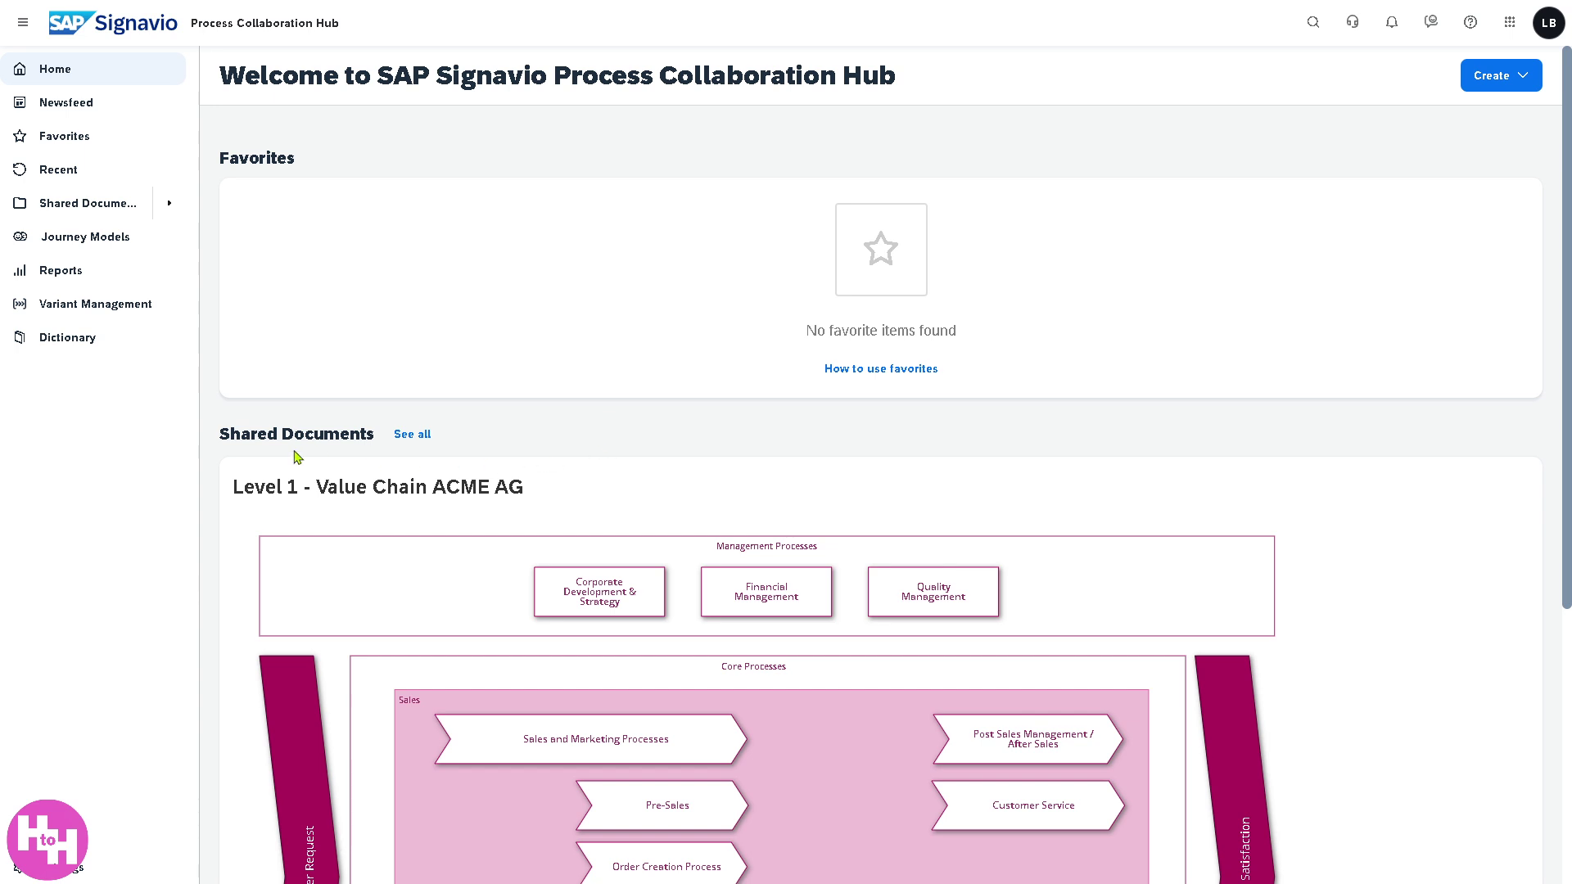
scroll(339, 531, down, 2)
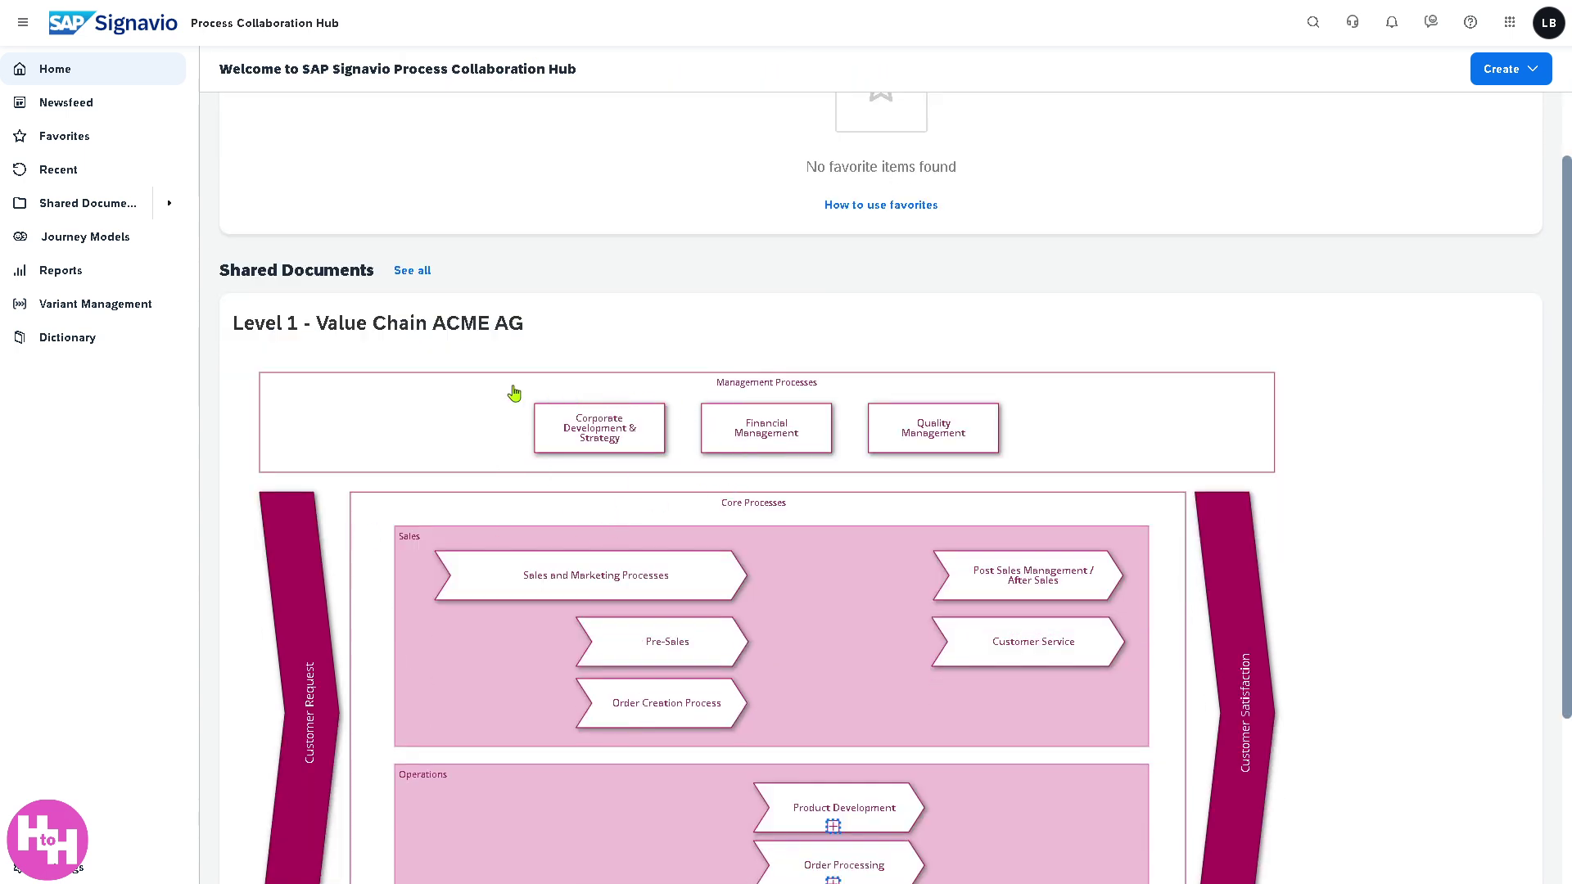
scroll(581, 306, down, 1)
scroll(580, 306, up, 3)
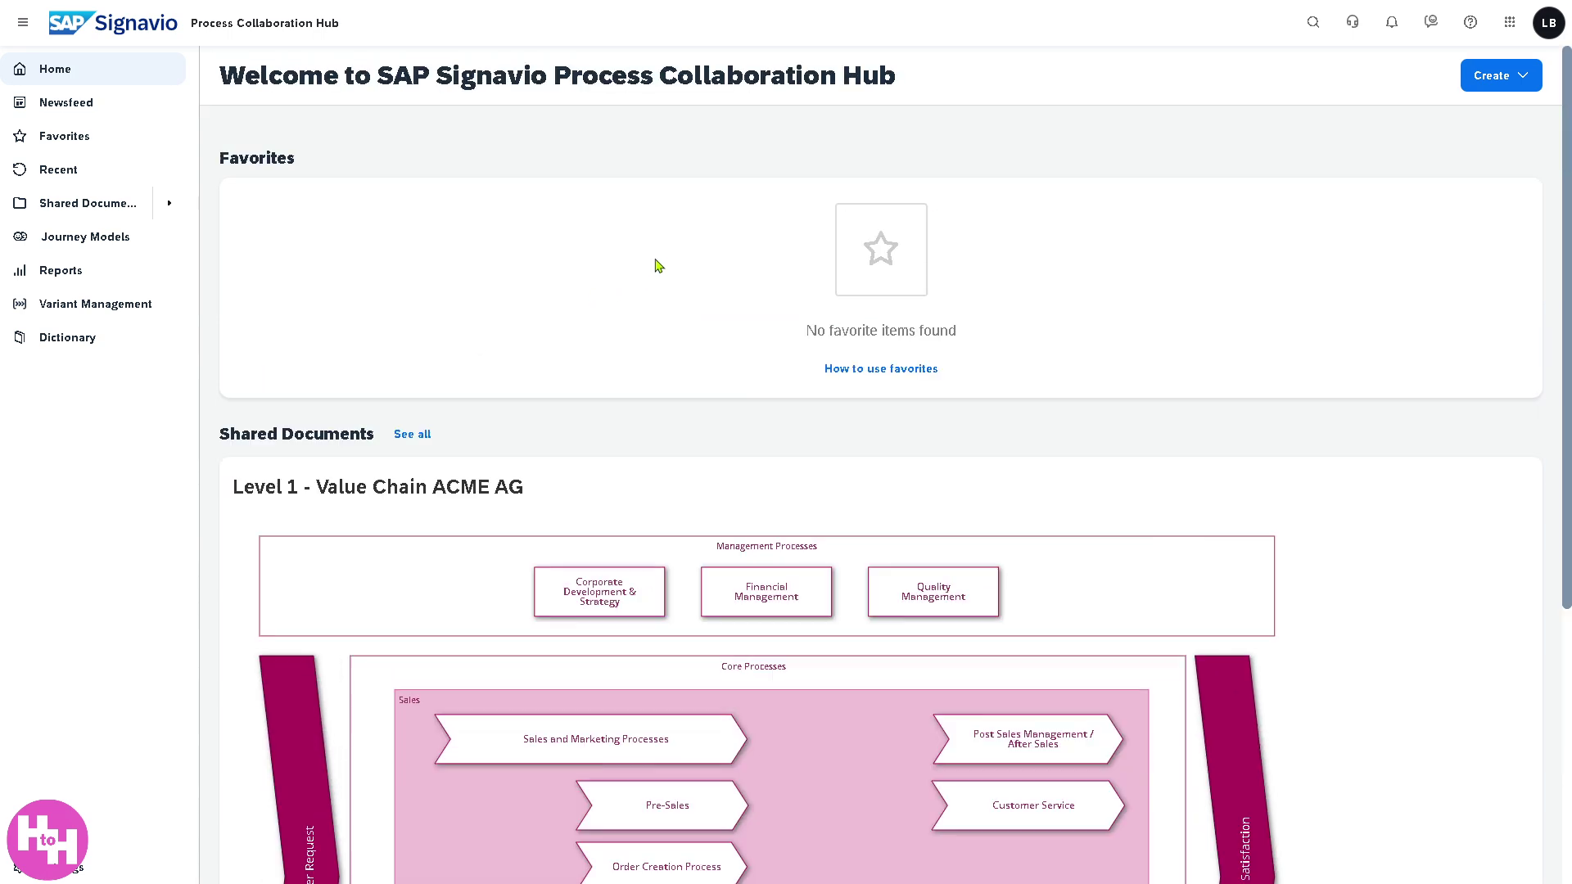
click(1523, 82)
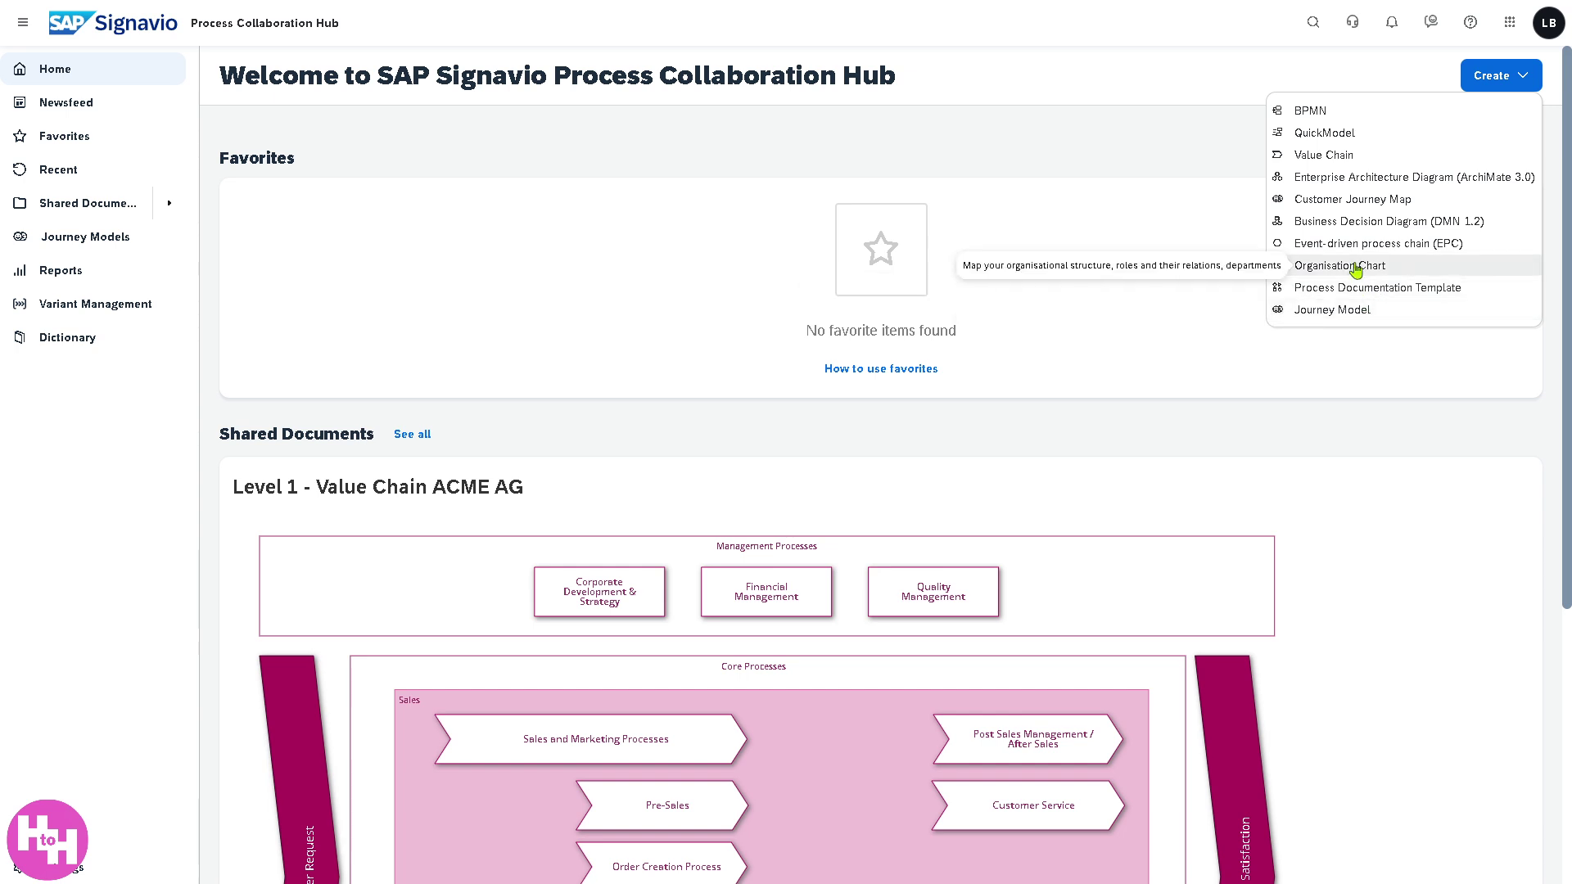
Browse Newsfeed, Favorites, Recent and Shared Documents, then open the Journey Models page.
click(327, 281)
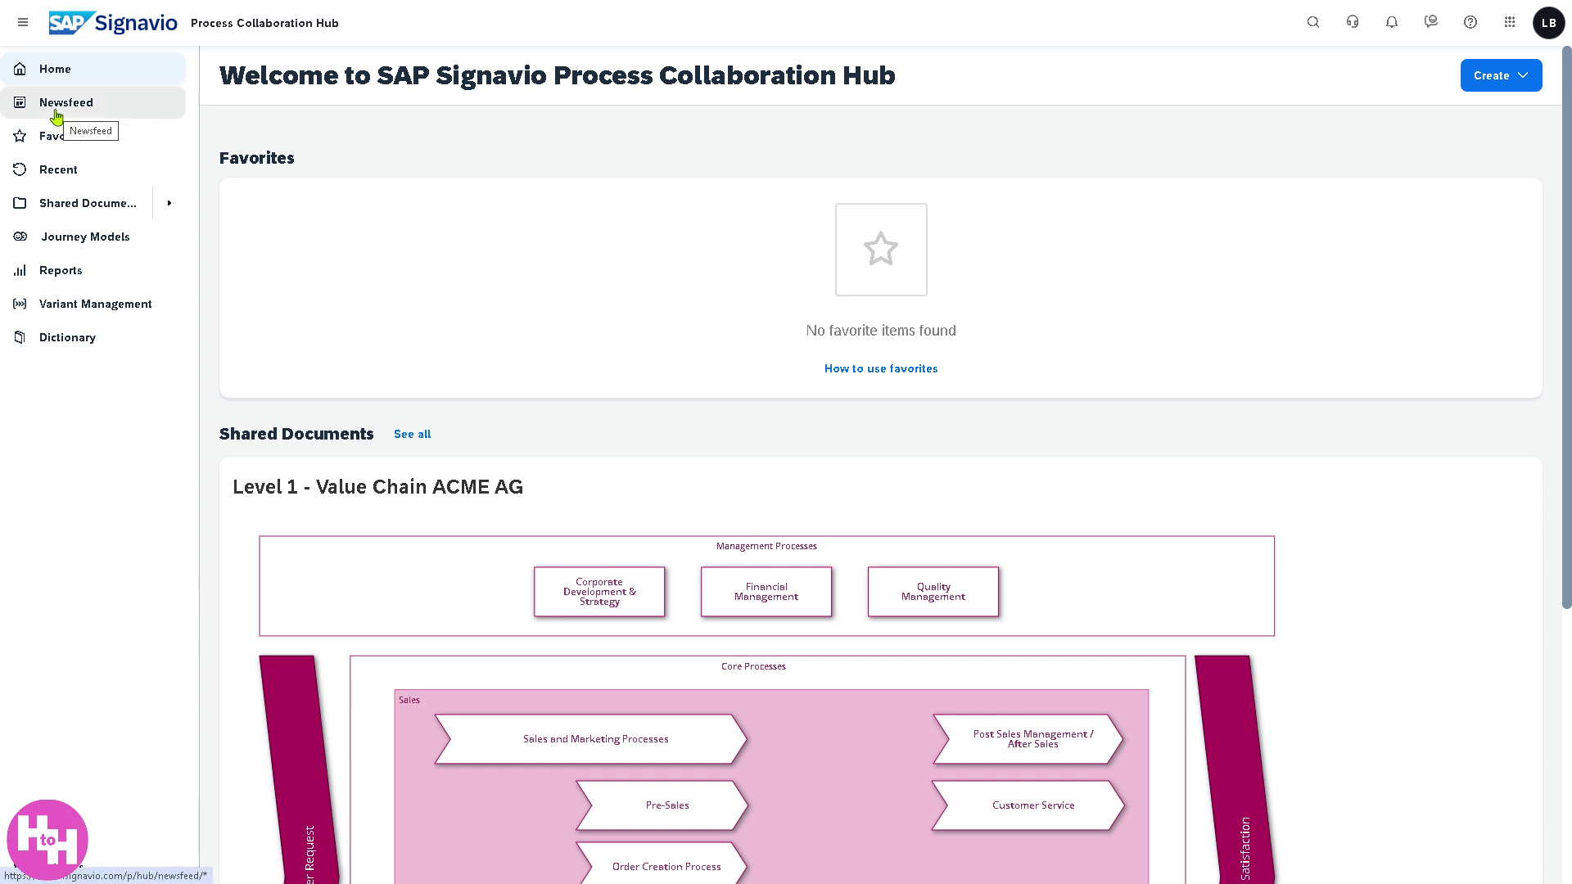
click(57, 113)
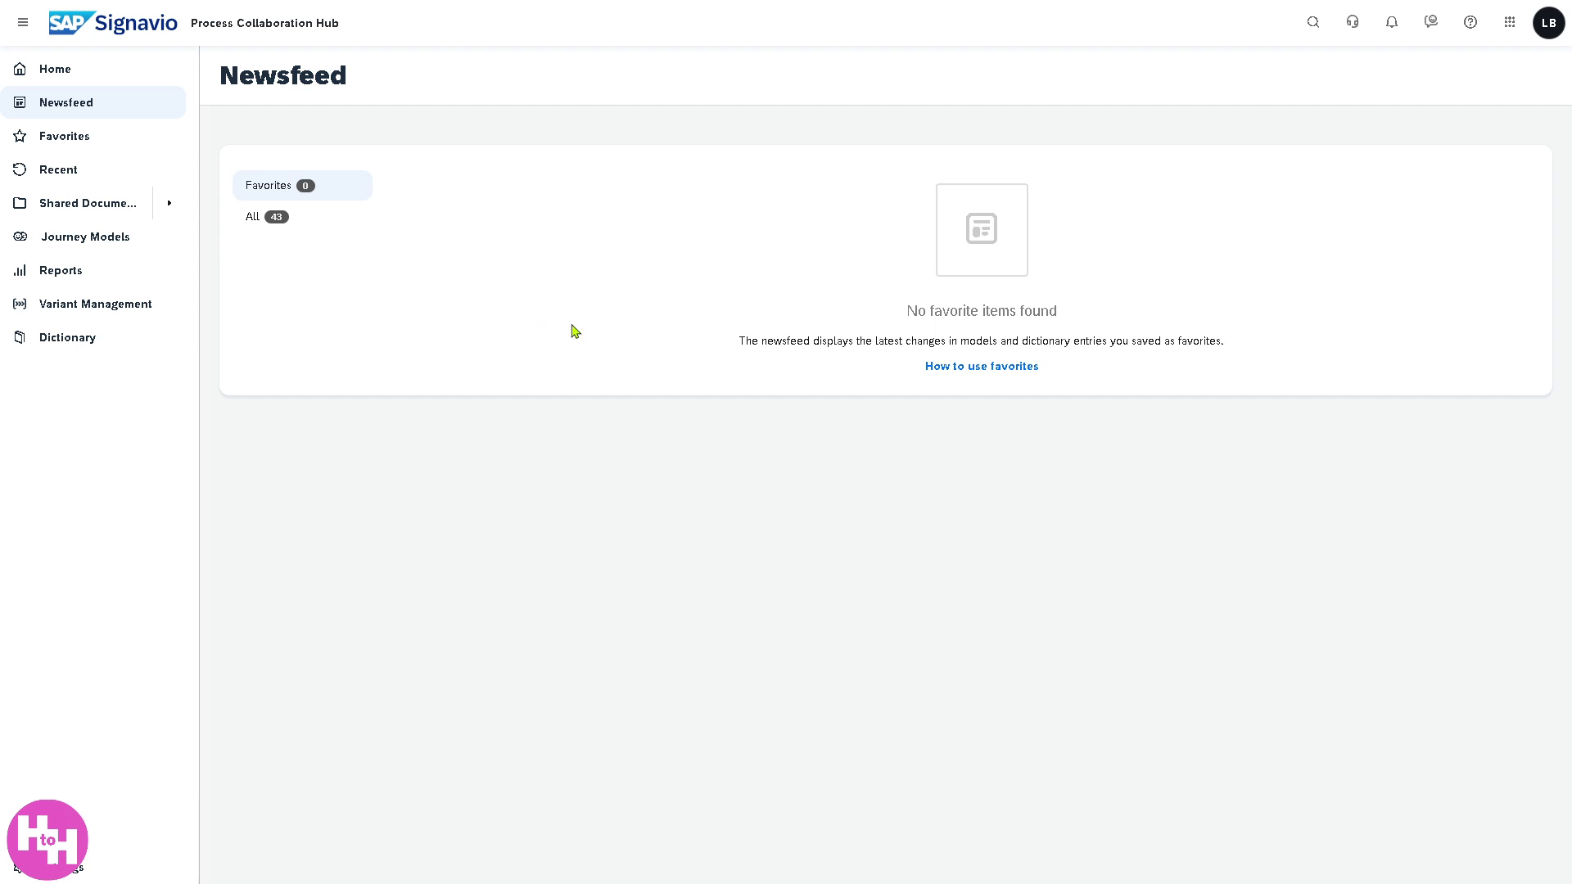
click(58, 138)
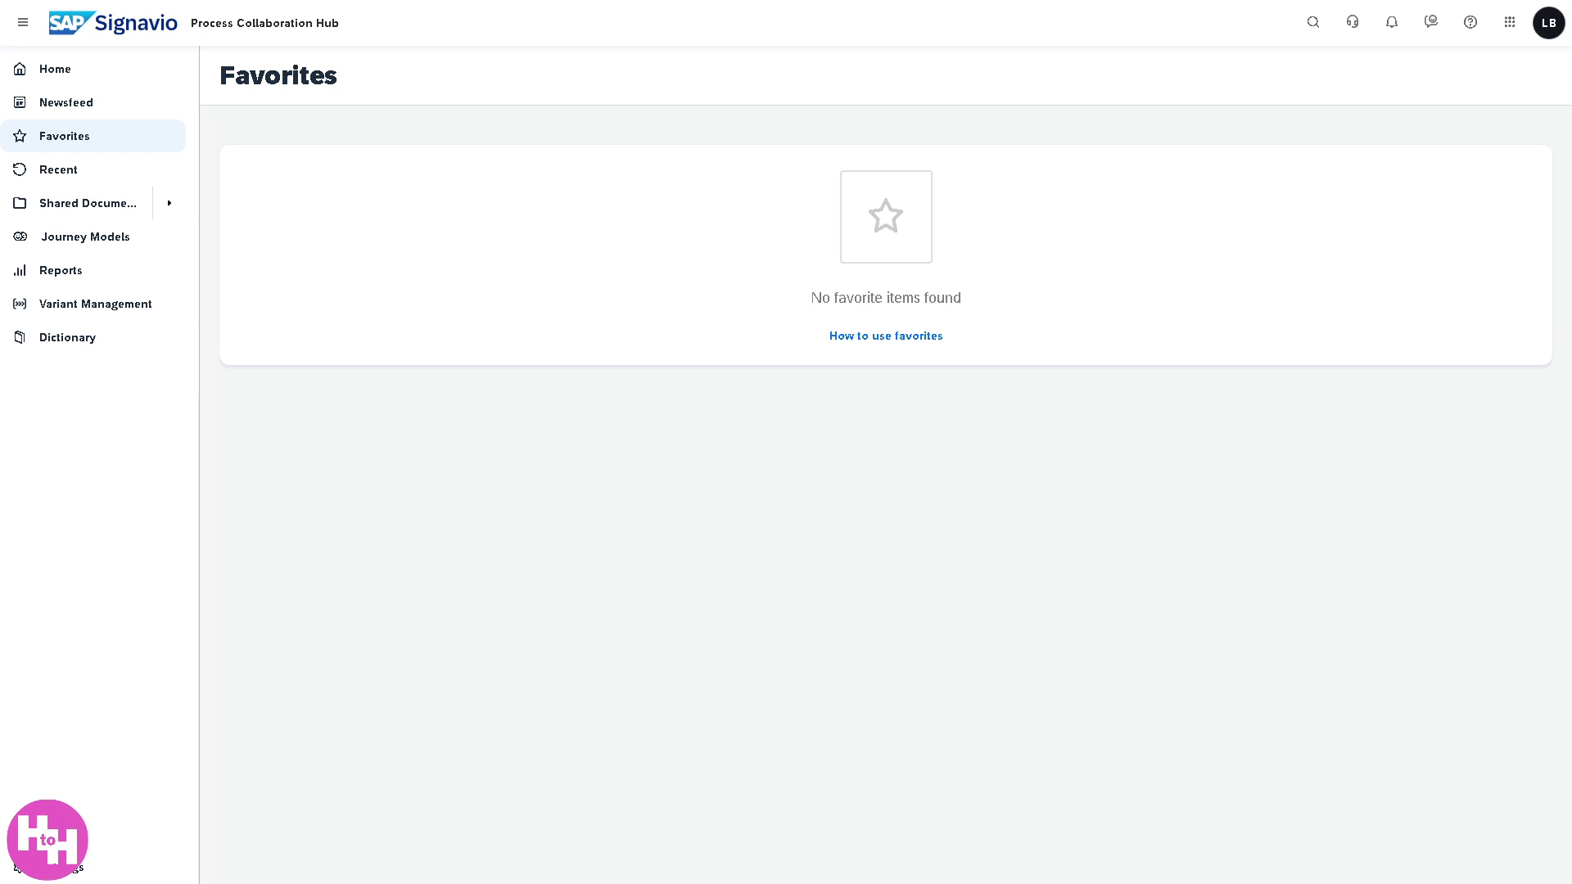
click(88, 170)
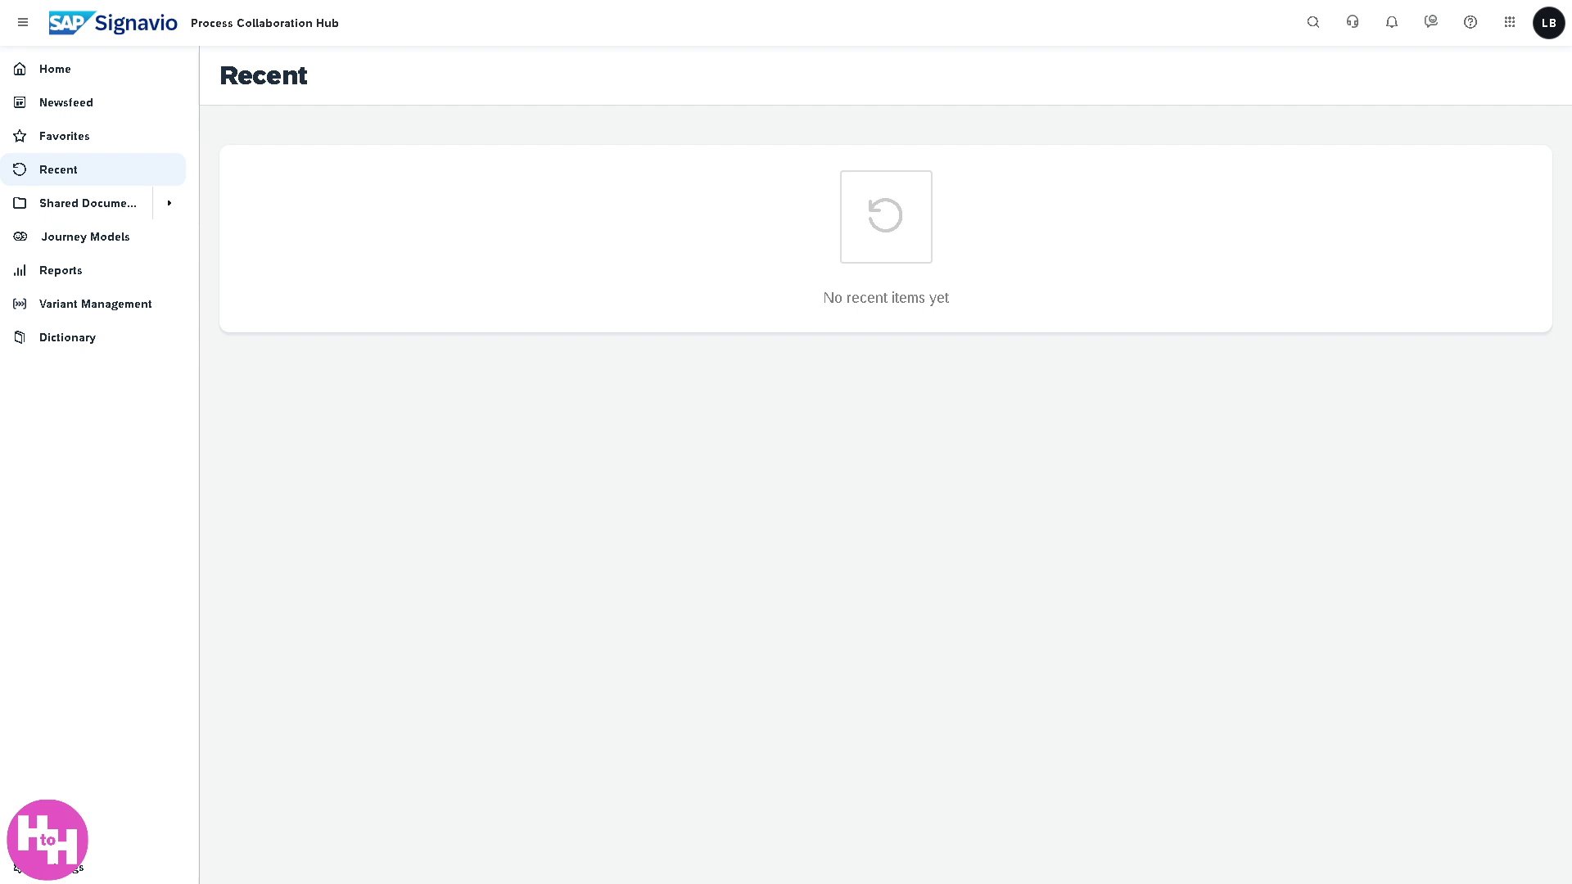
click(105, 210)
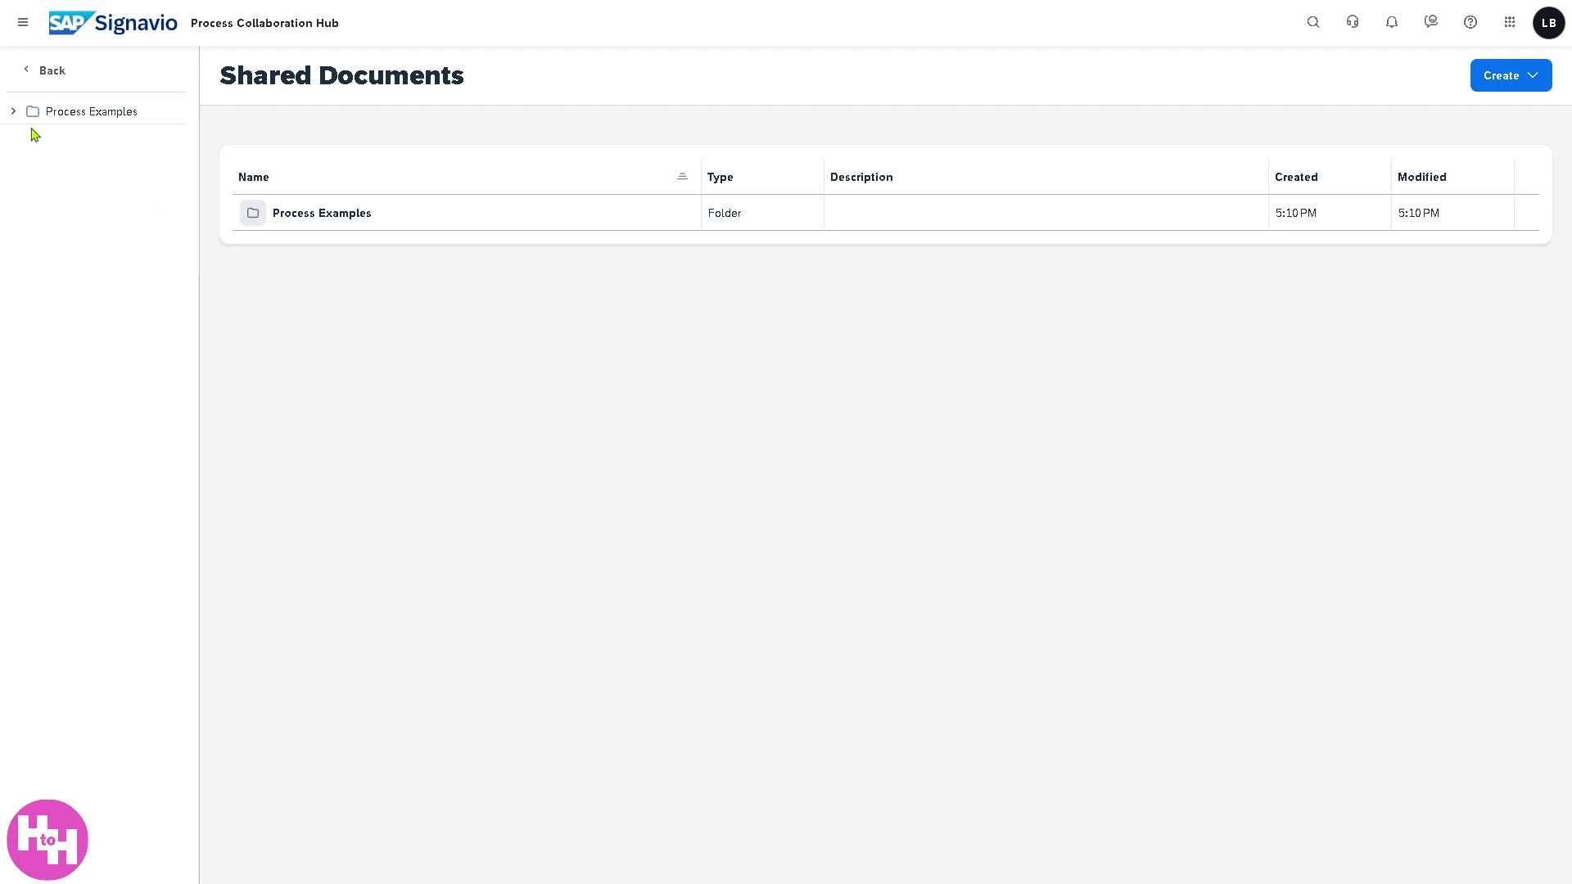
click(28, 71)
click(84, 237)
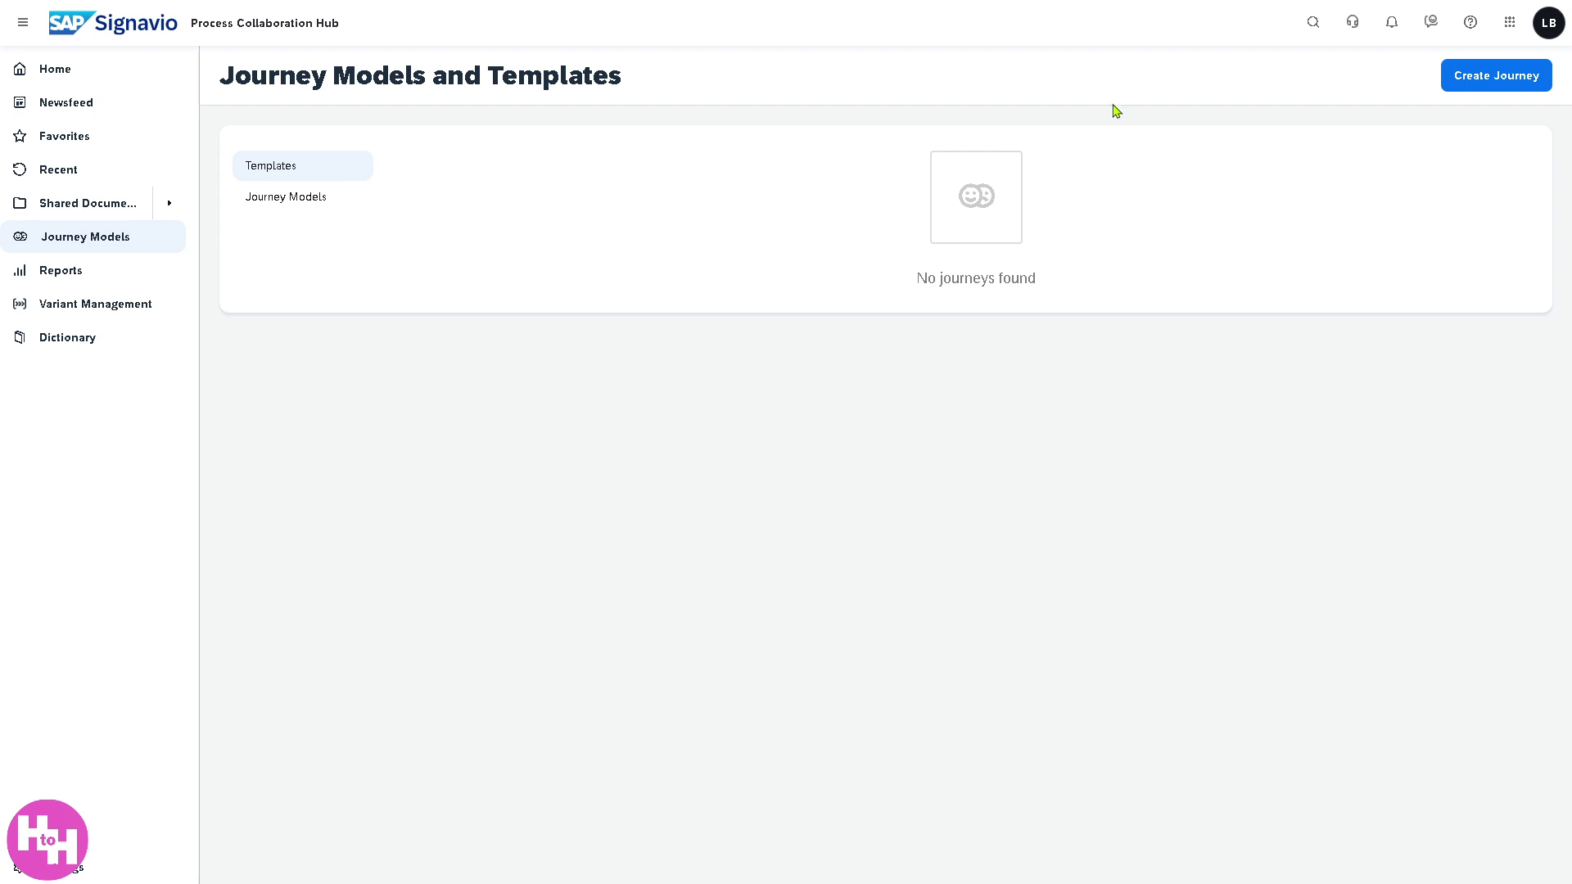
Create a journey named 'How to use SAP Signavio' and continue to folder selection.
click(1523, 74)
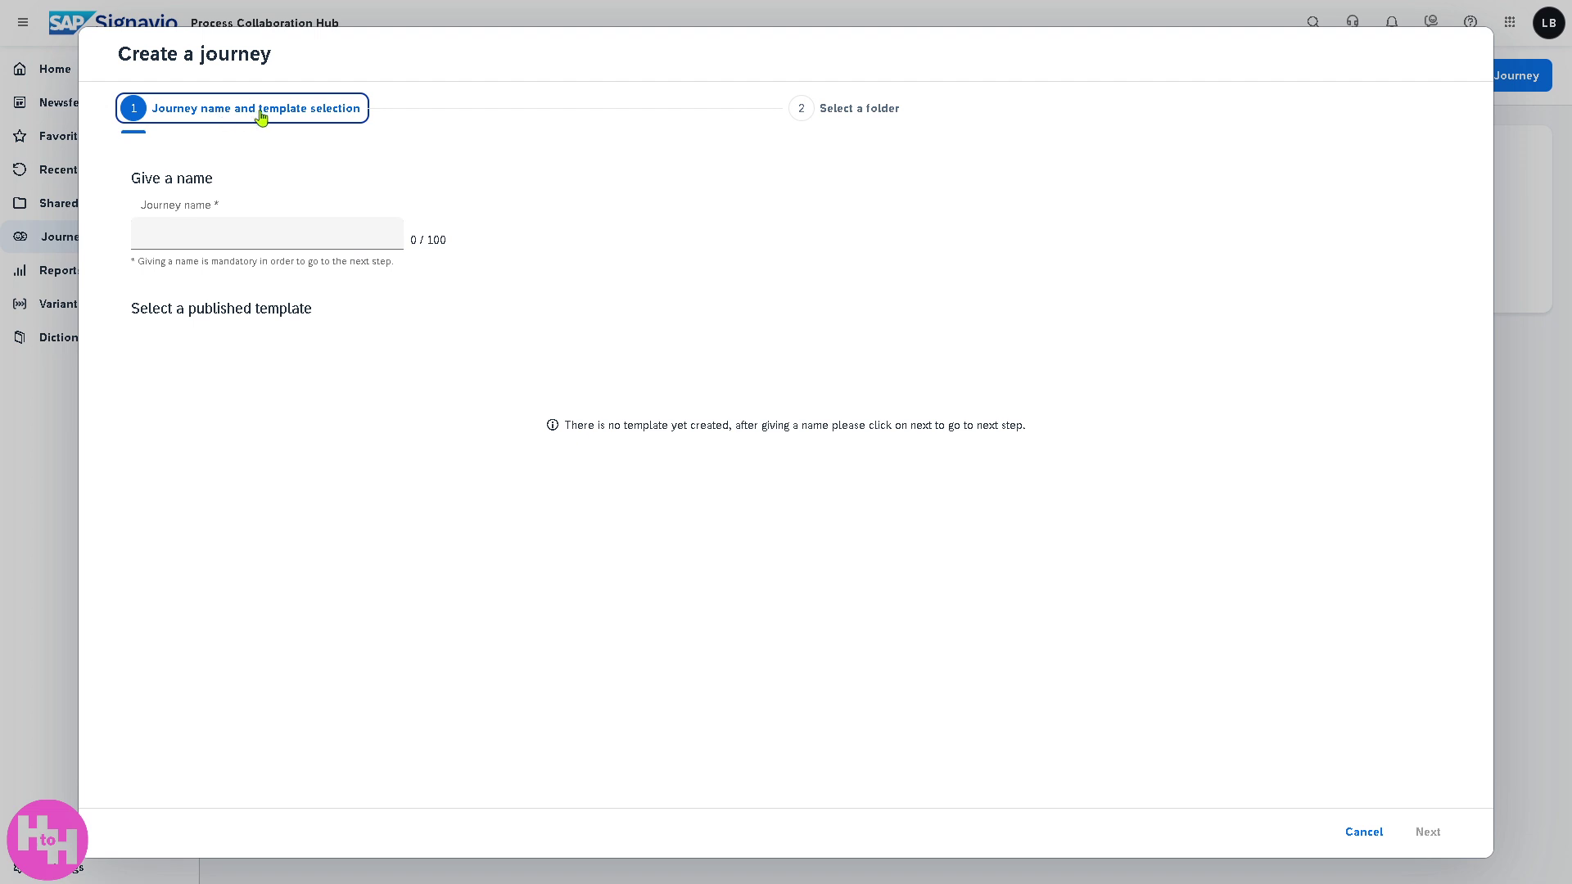
key(Tab)
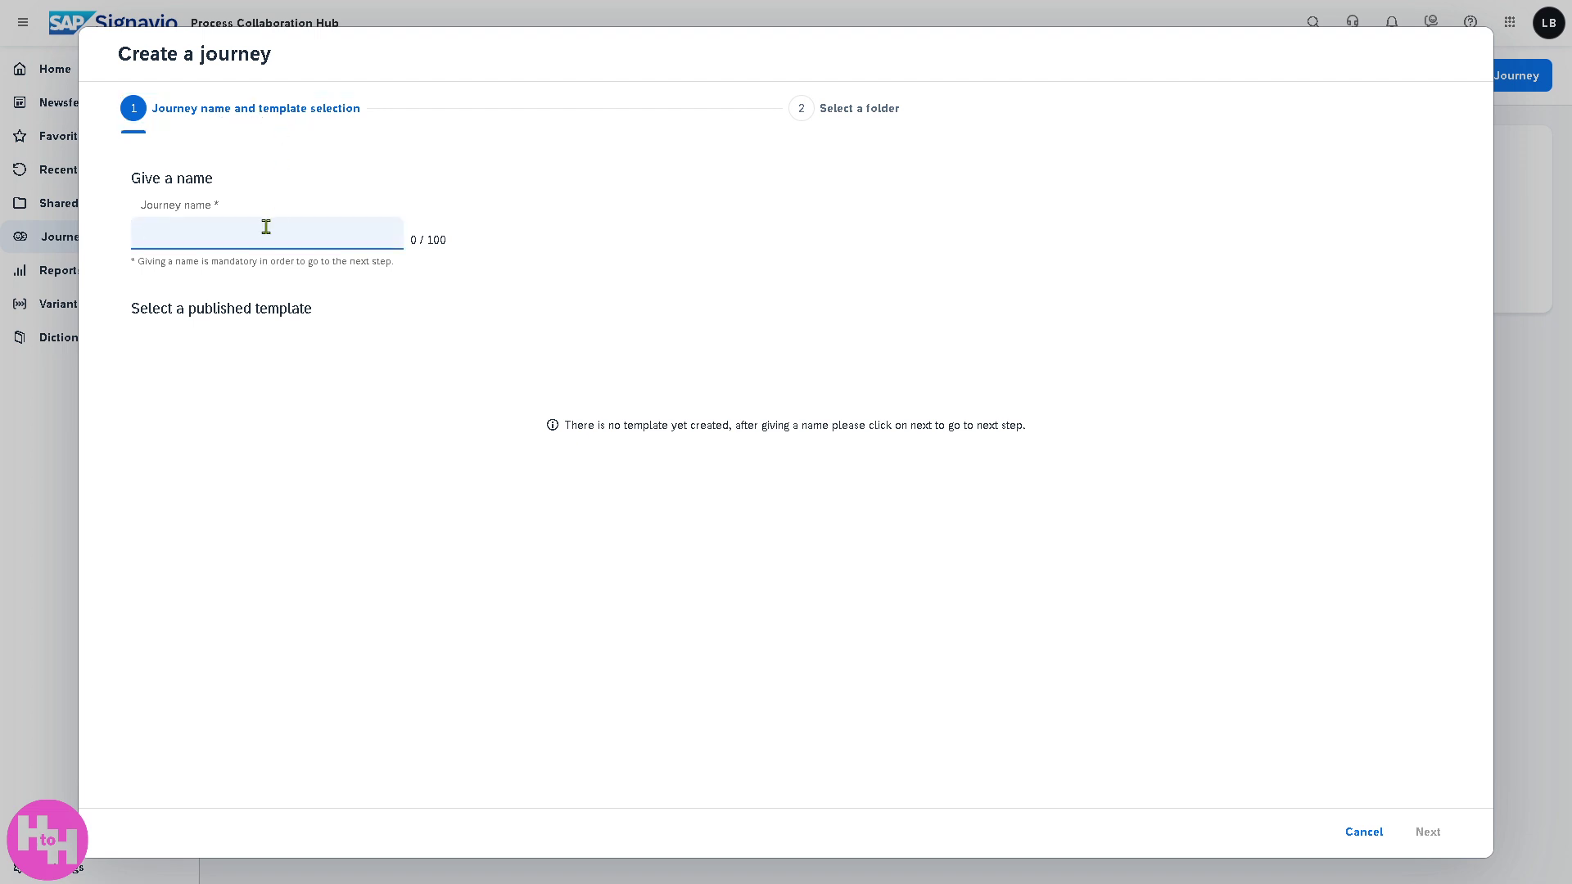
text(How to use SAP Signavio)
click(285, 324)
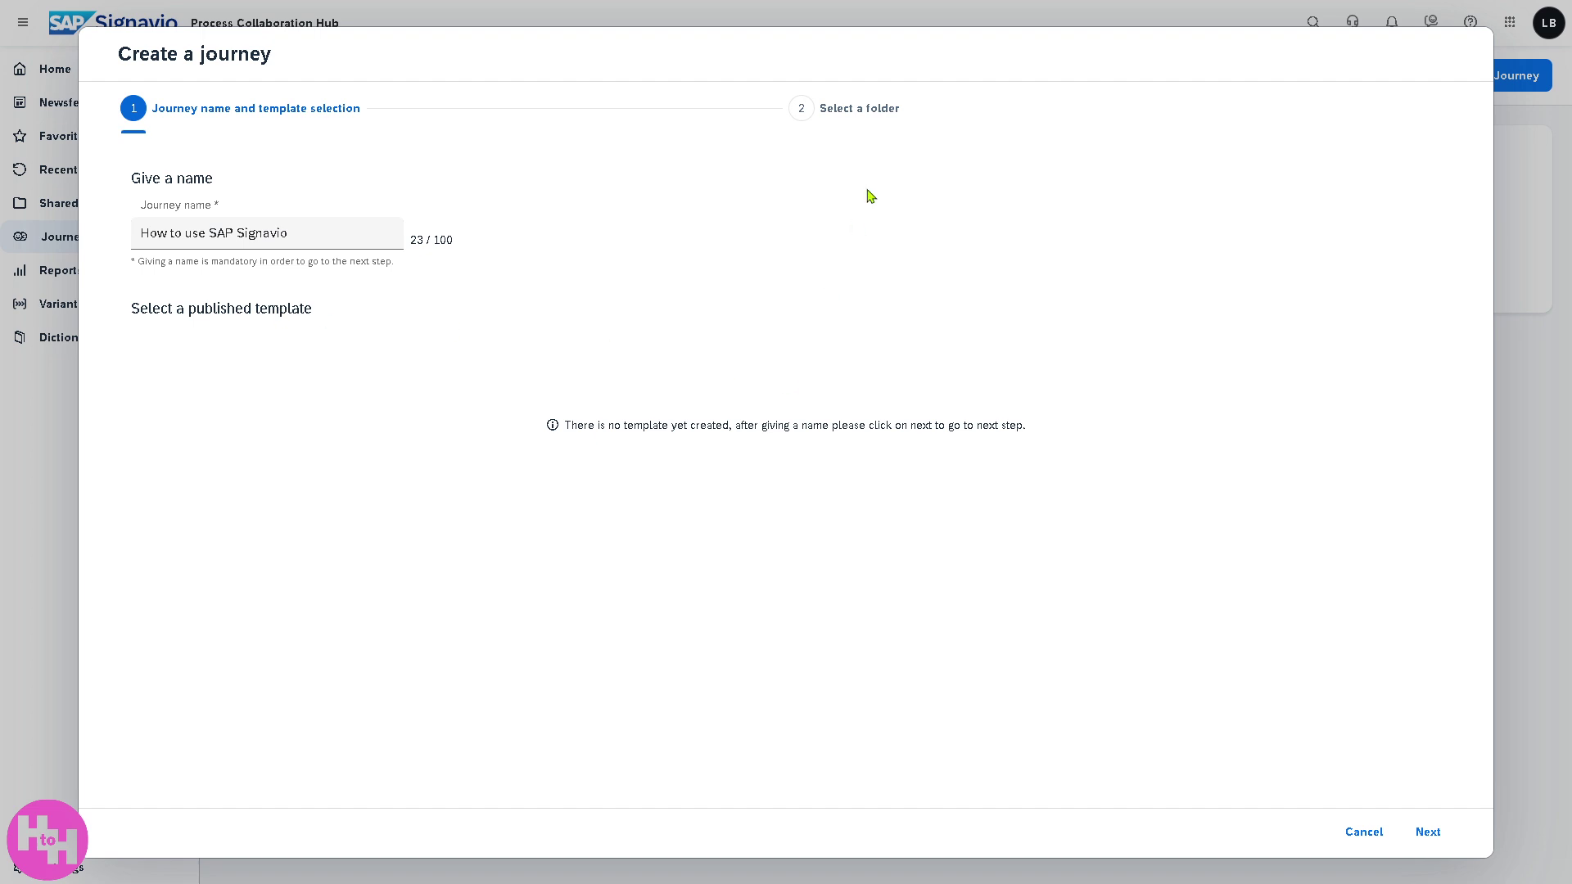
click(1426, 834)
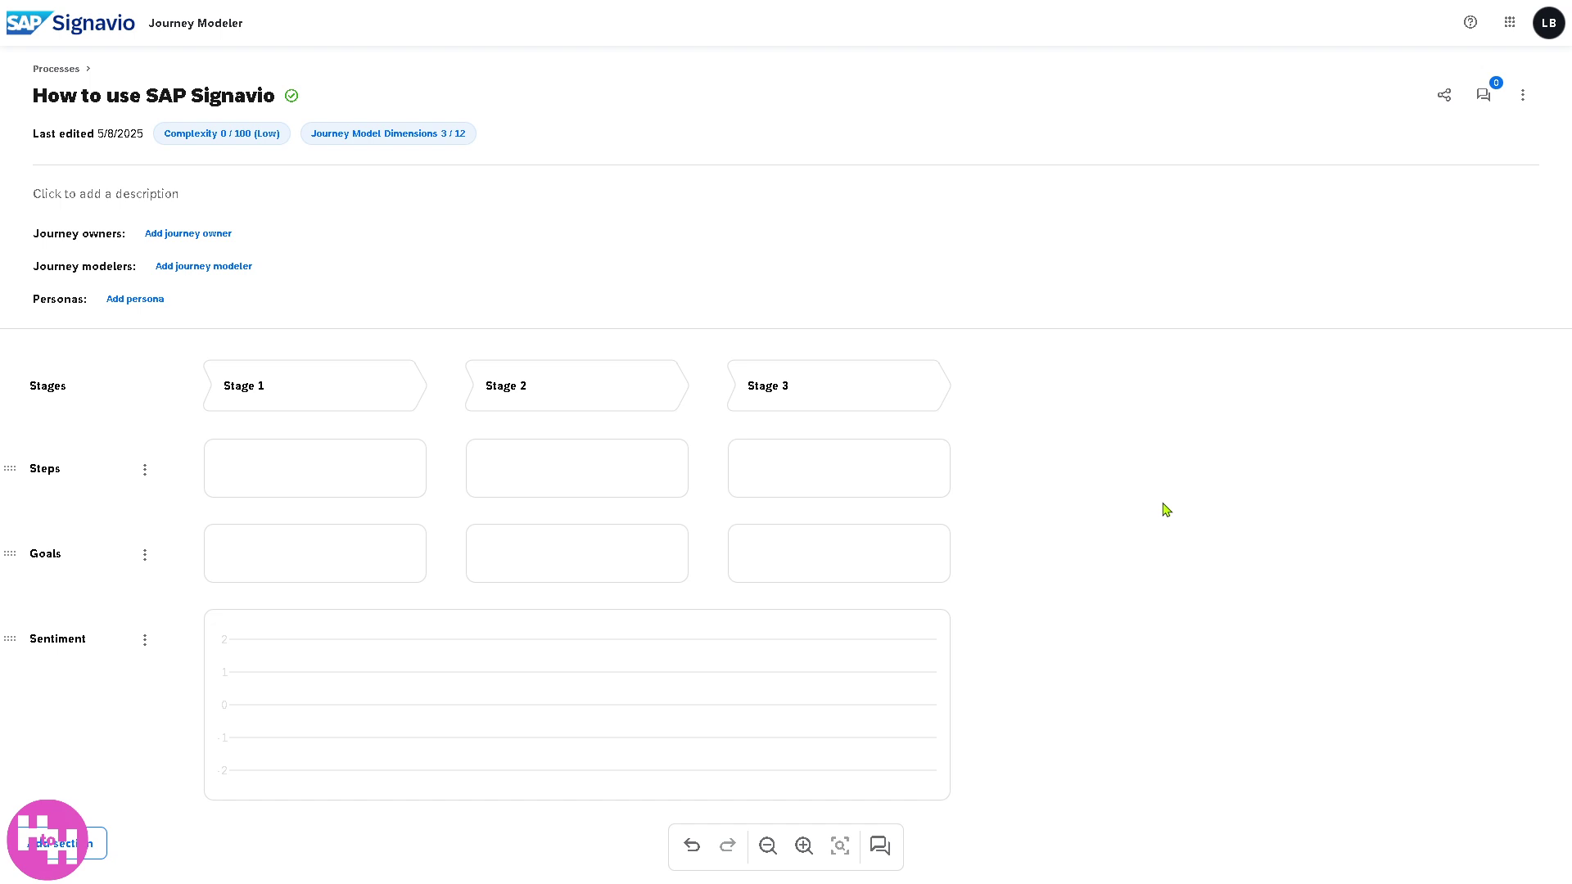
Select the journey's Steps, Goals and Sentiment rows.
click(45, 479)
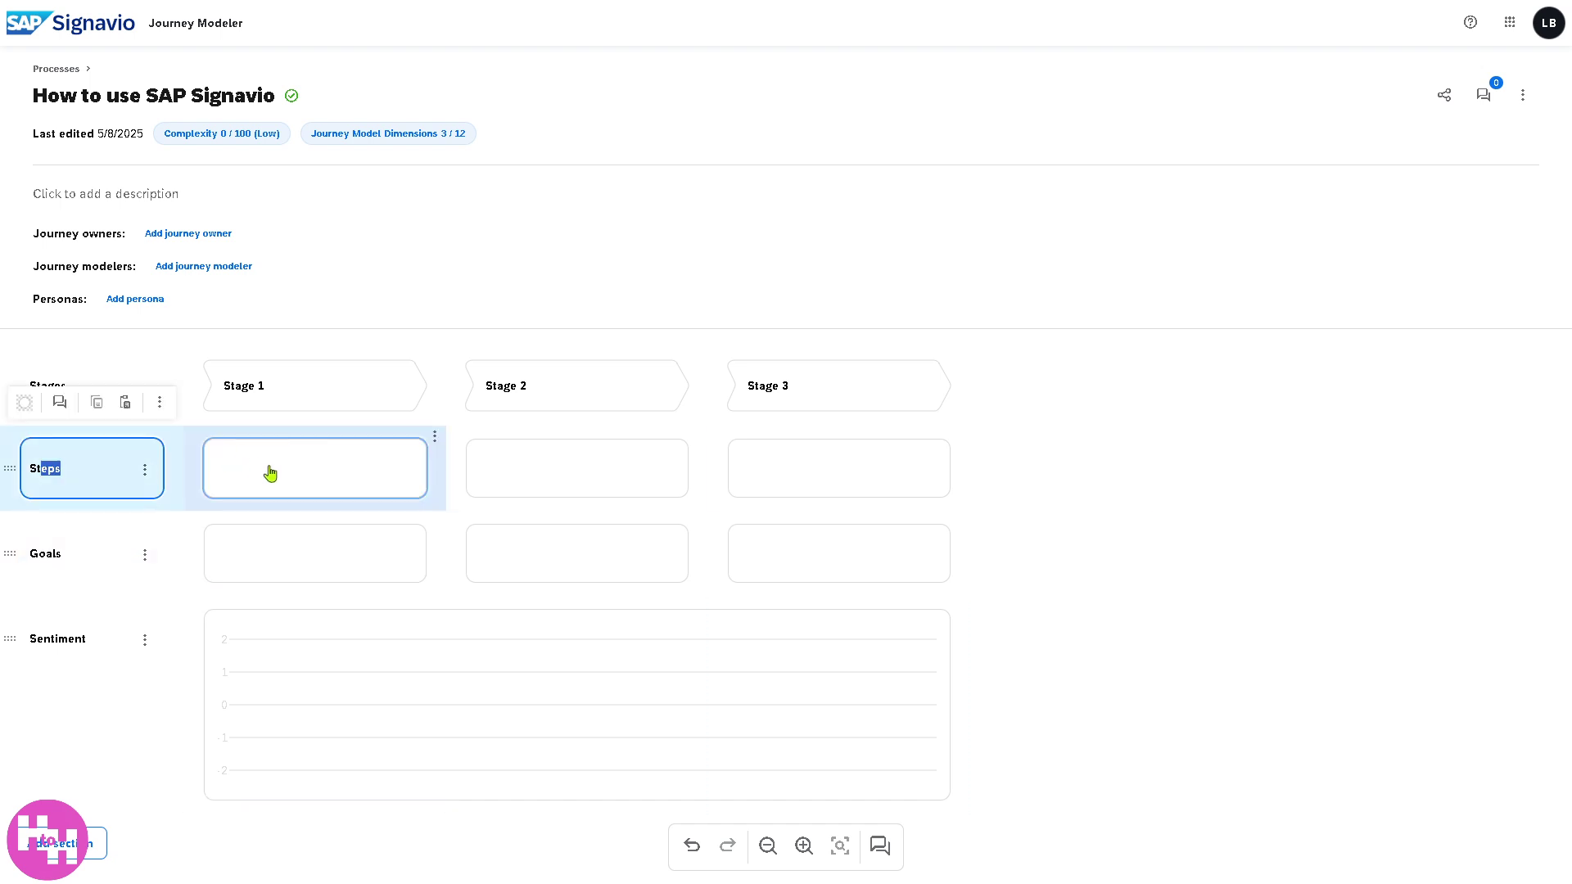
click(81, 563)
double_click(33, 647)
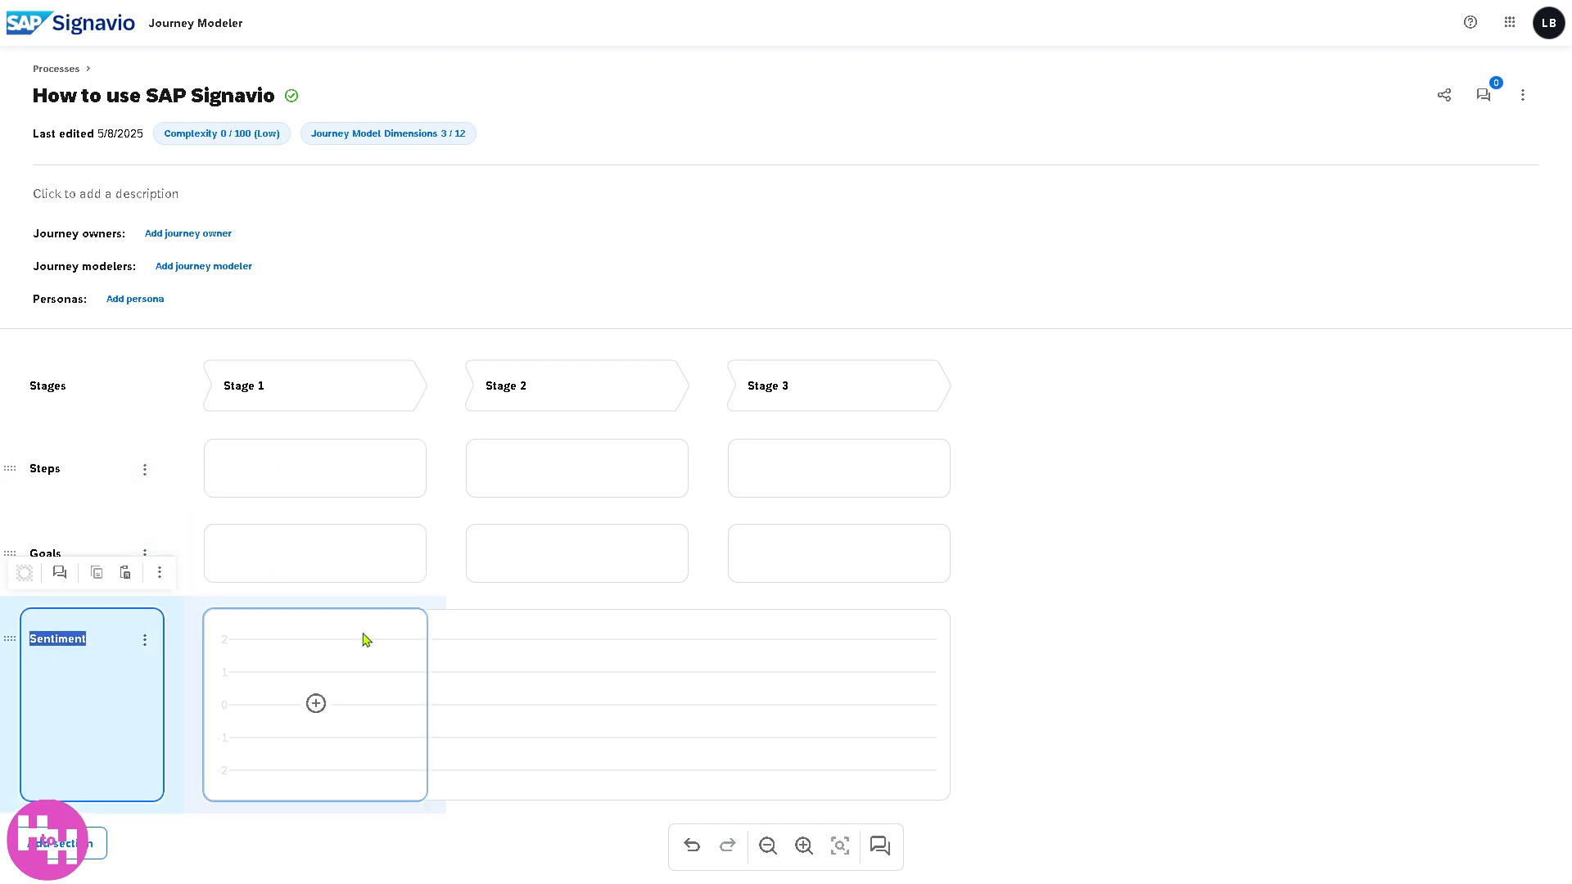
Paste the journey title as its description, then cancel adding a section.
drag(33, 97, 277, 97)
key(ctrl+c)
click(116, 196)
key(ctrl+v)
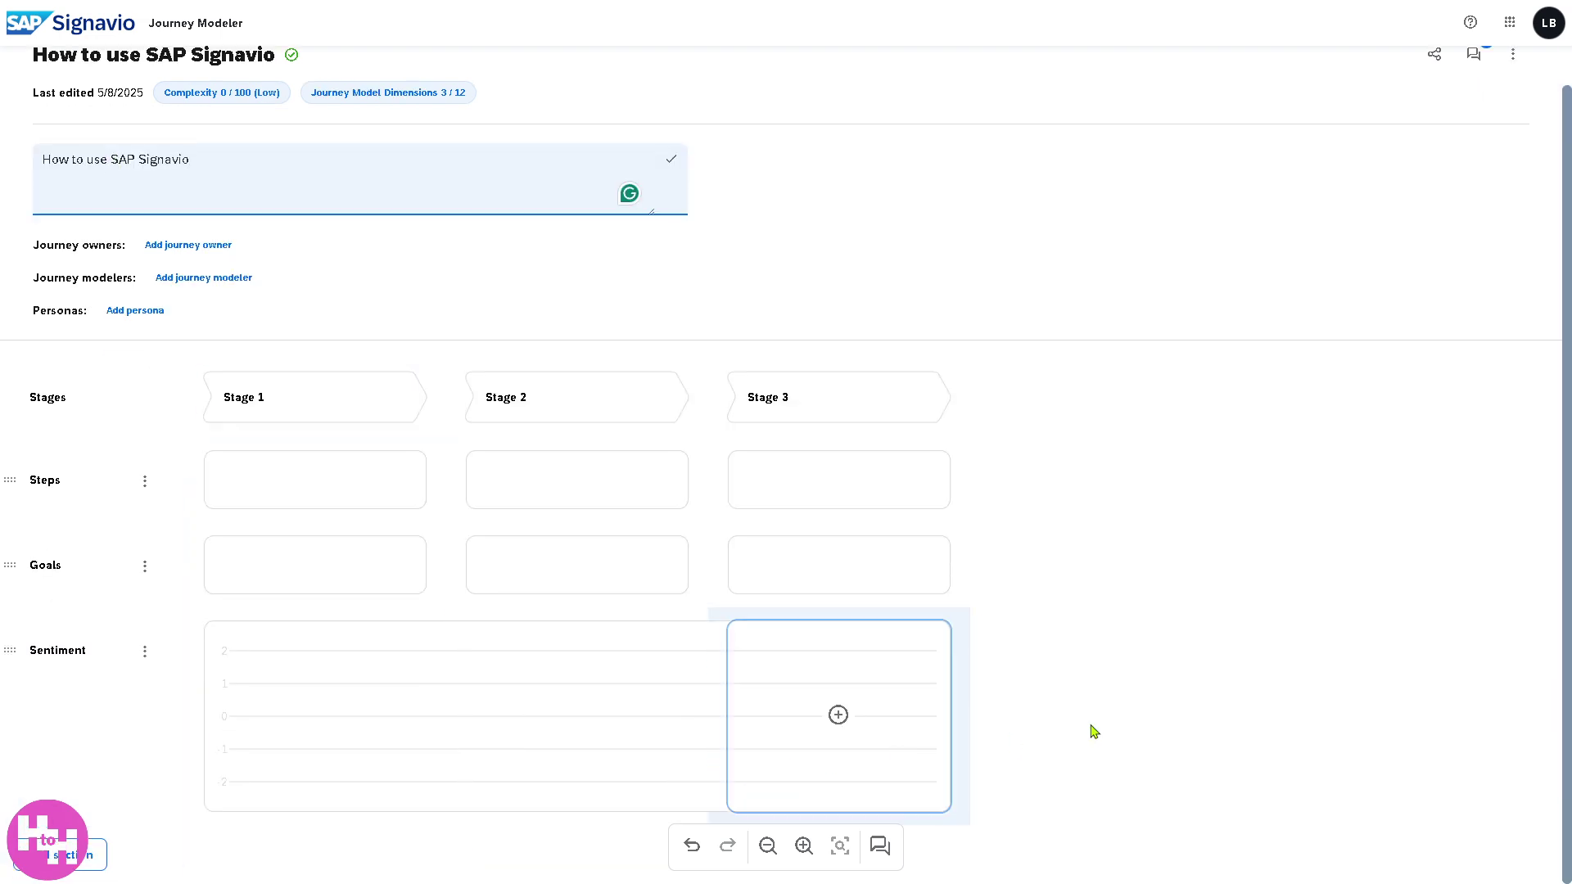
click(319, 794)
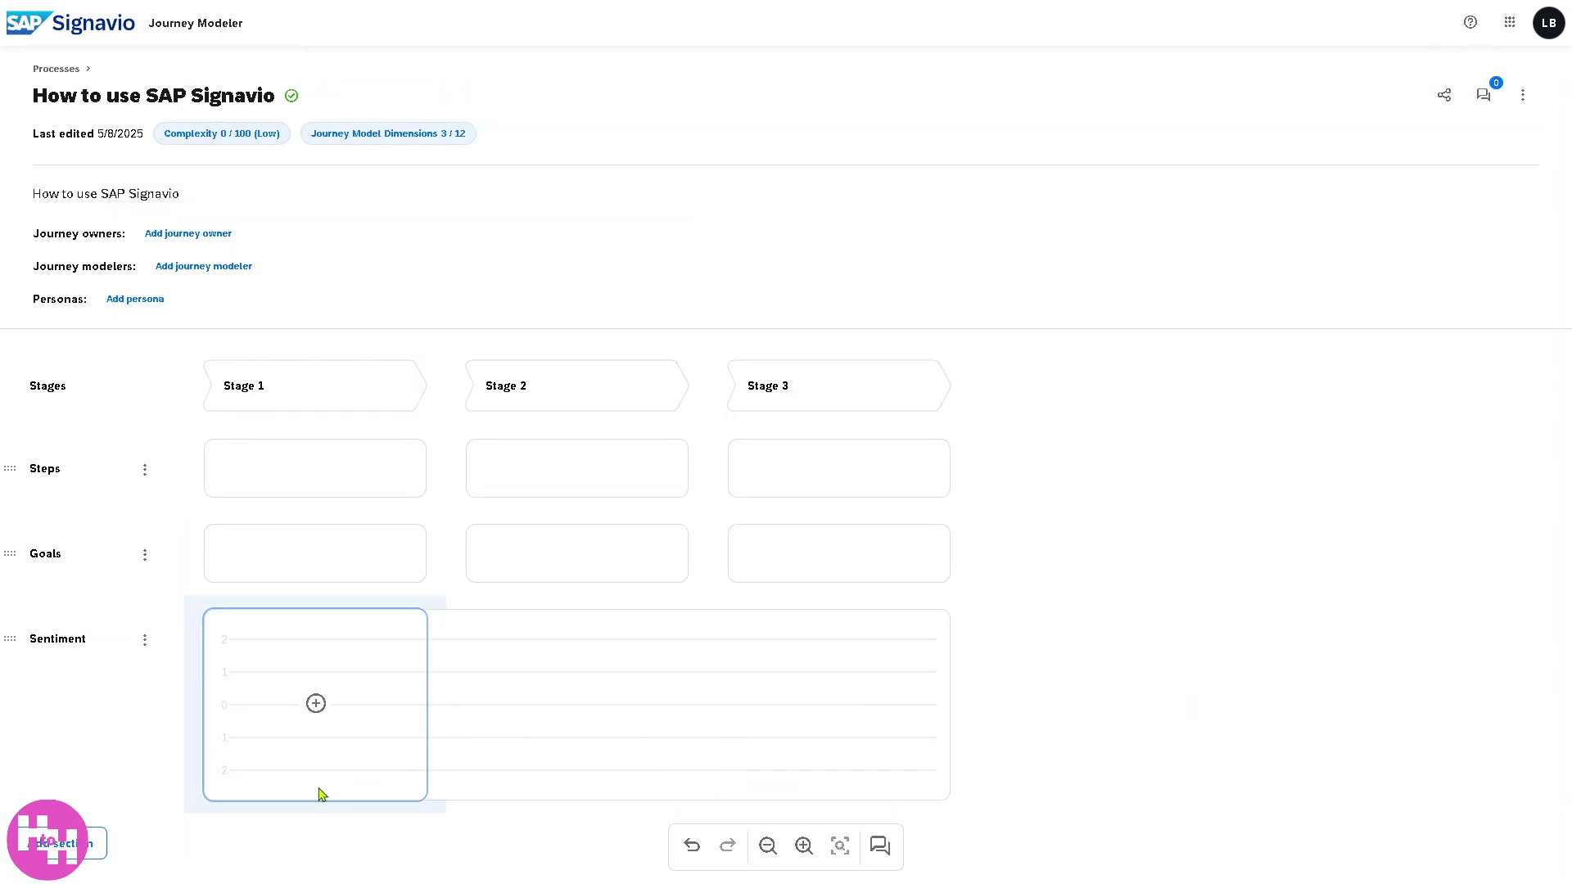
click(86, 843)
click(1014, 407)
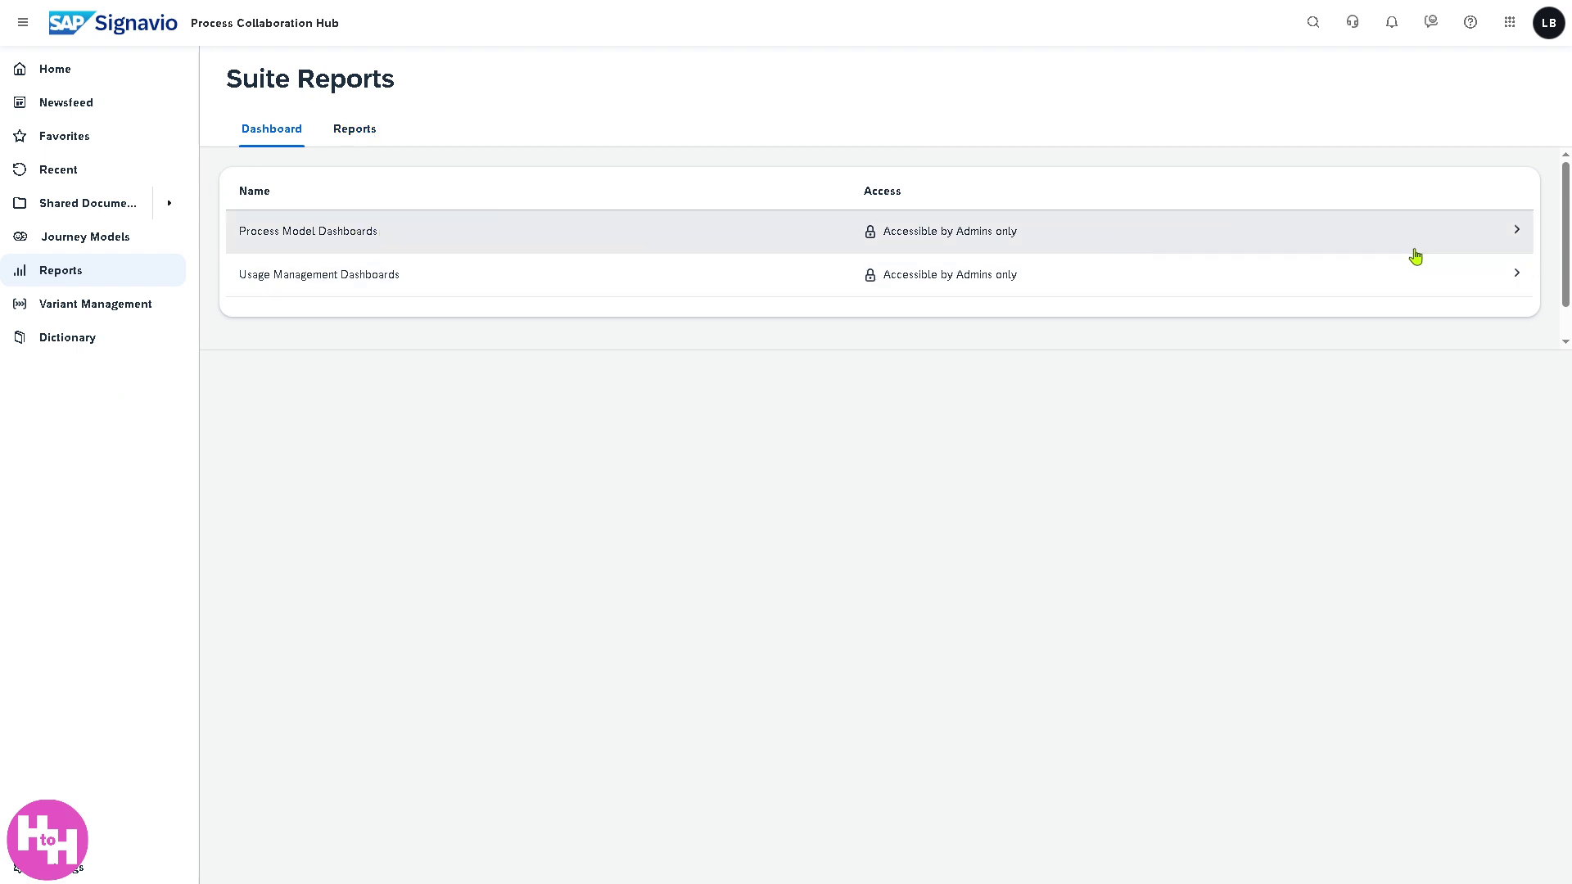
View the Process Model Dashboards, then return to Suite Reports' report types list.
click(1198, 241)
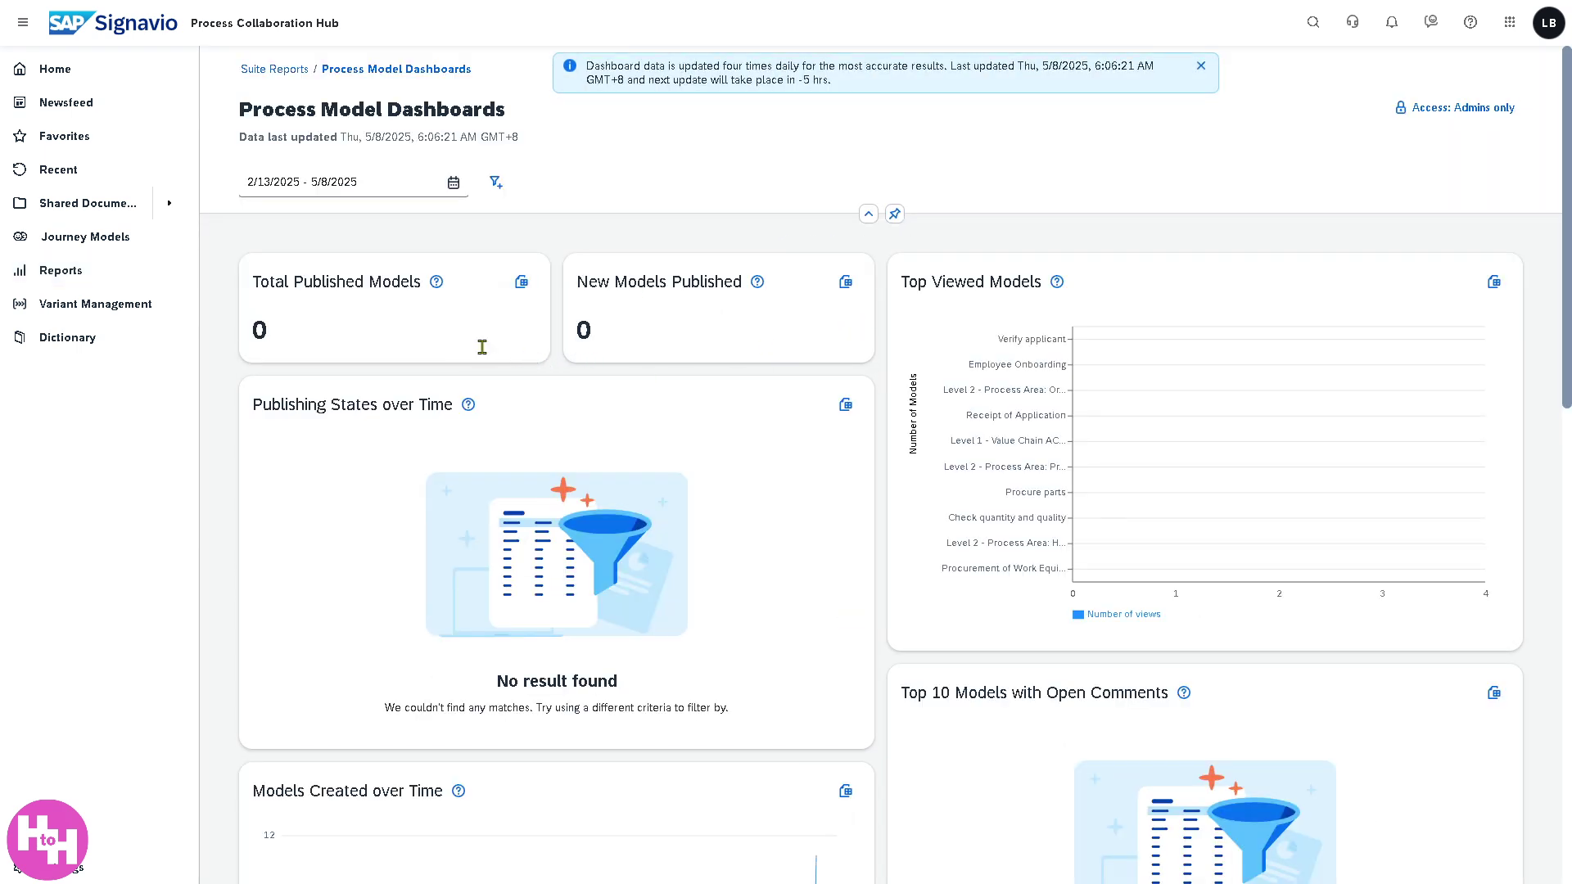
click(274, 71)
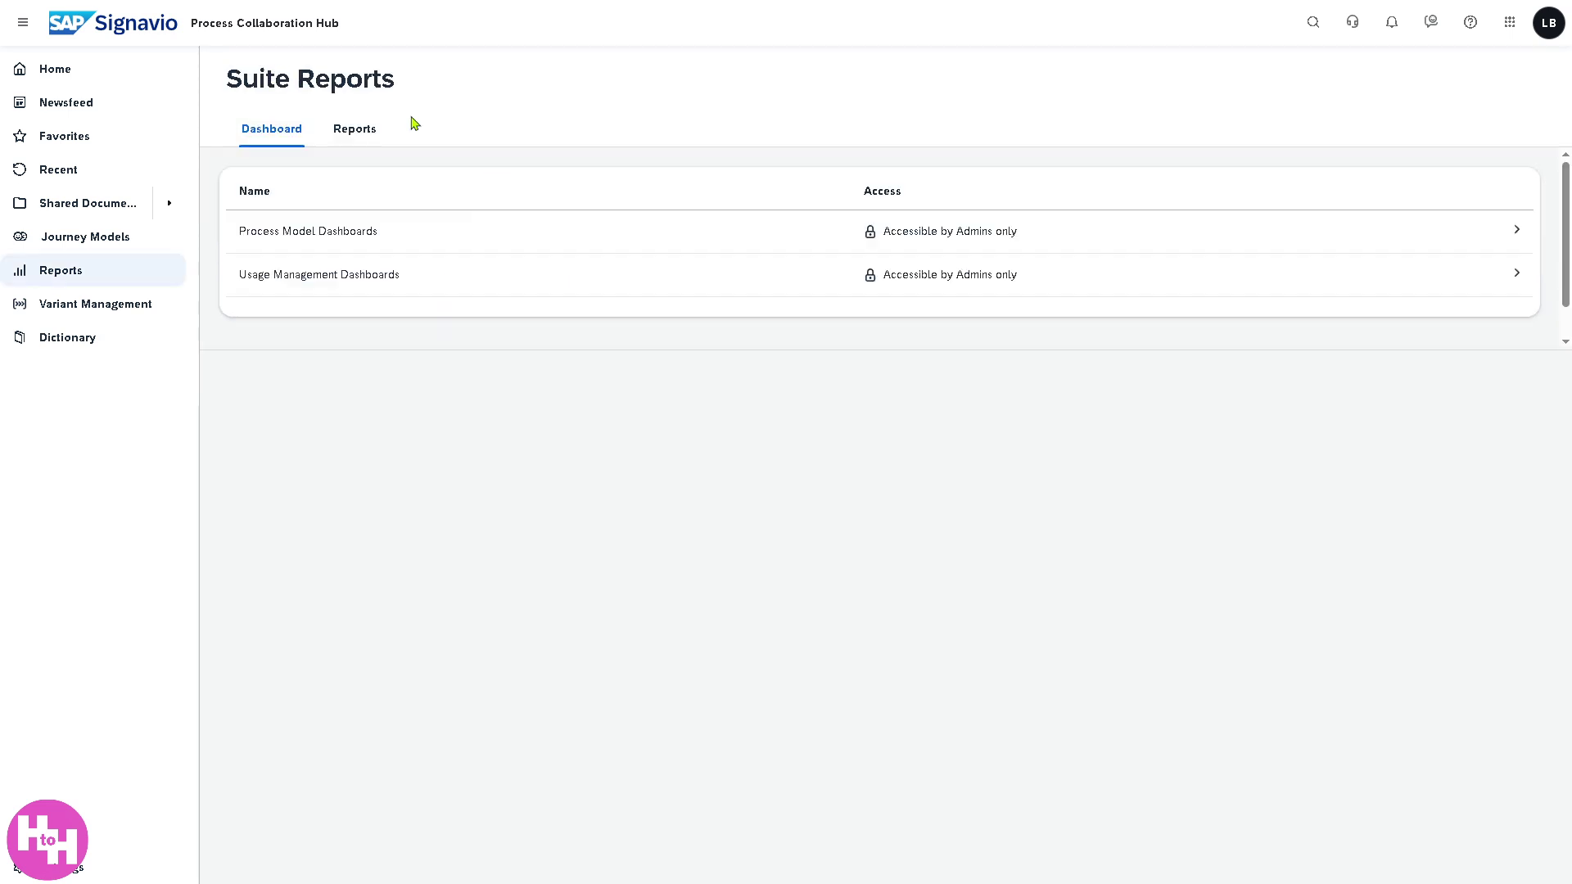
click(352, 139)
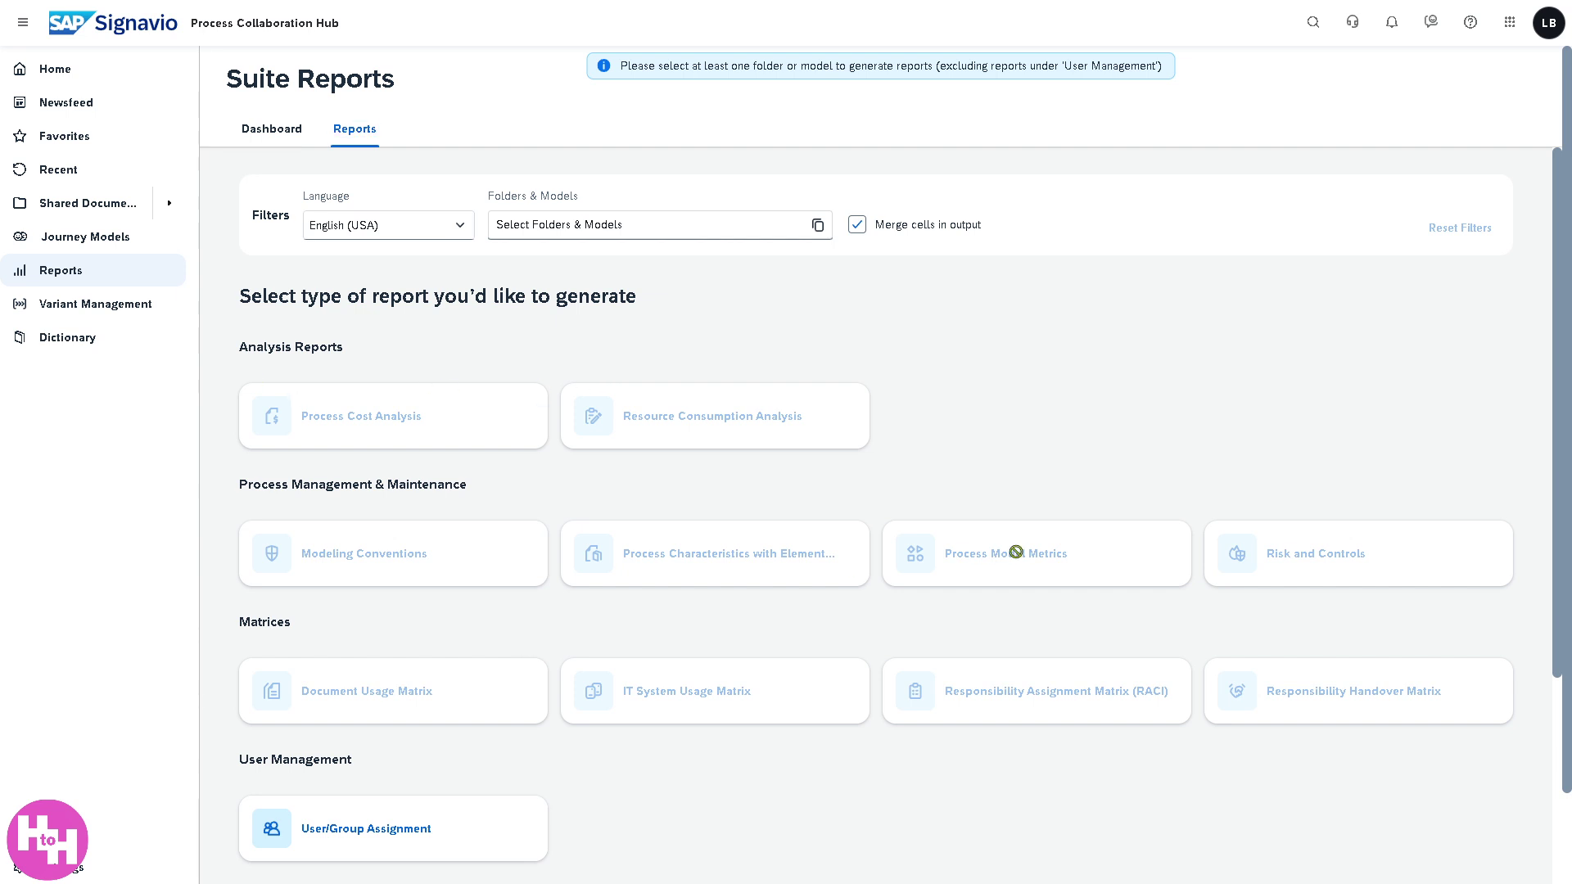
scroll(689, 573, down, 2)
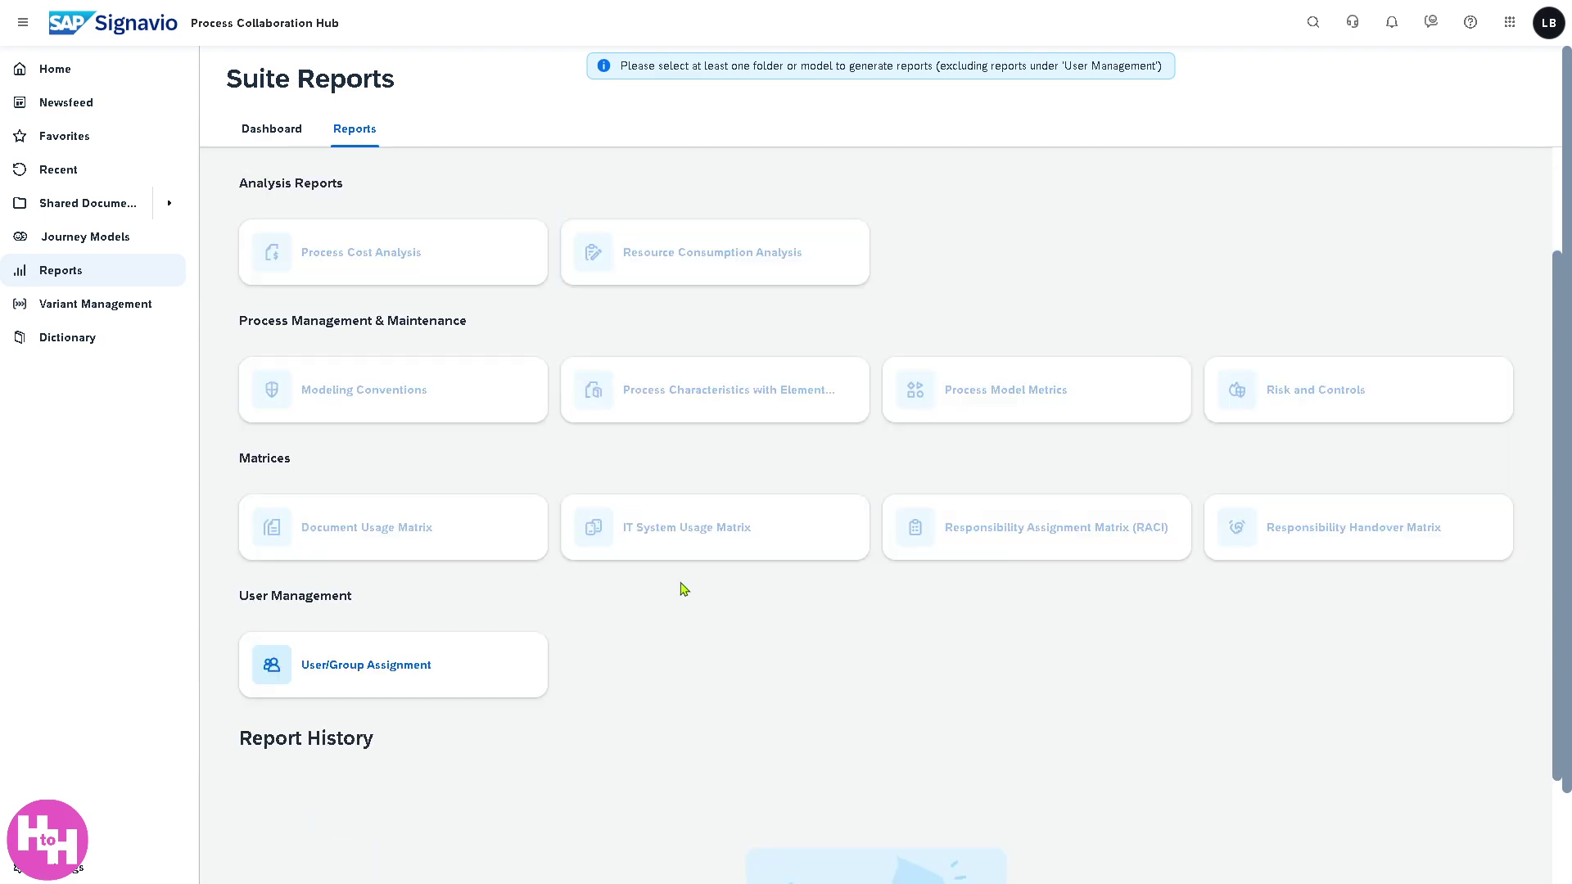
Generate a User/Group Assignment report named 'How to use SAP Signavio', declining the download prompt.
click(340, 674)
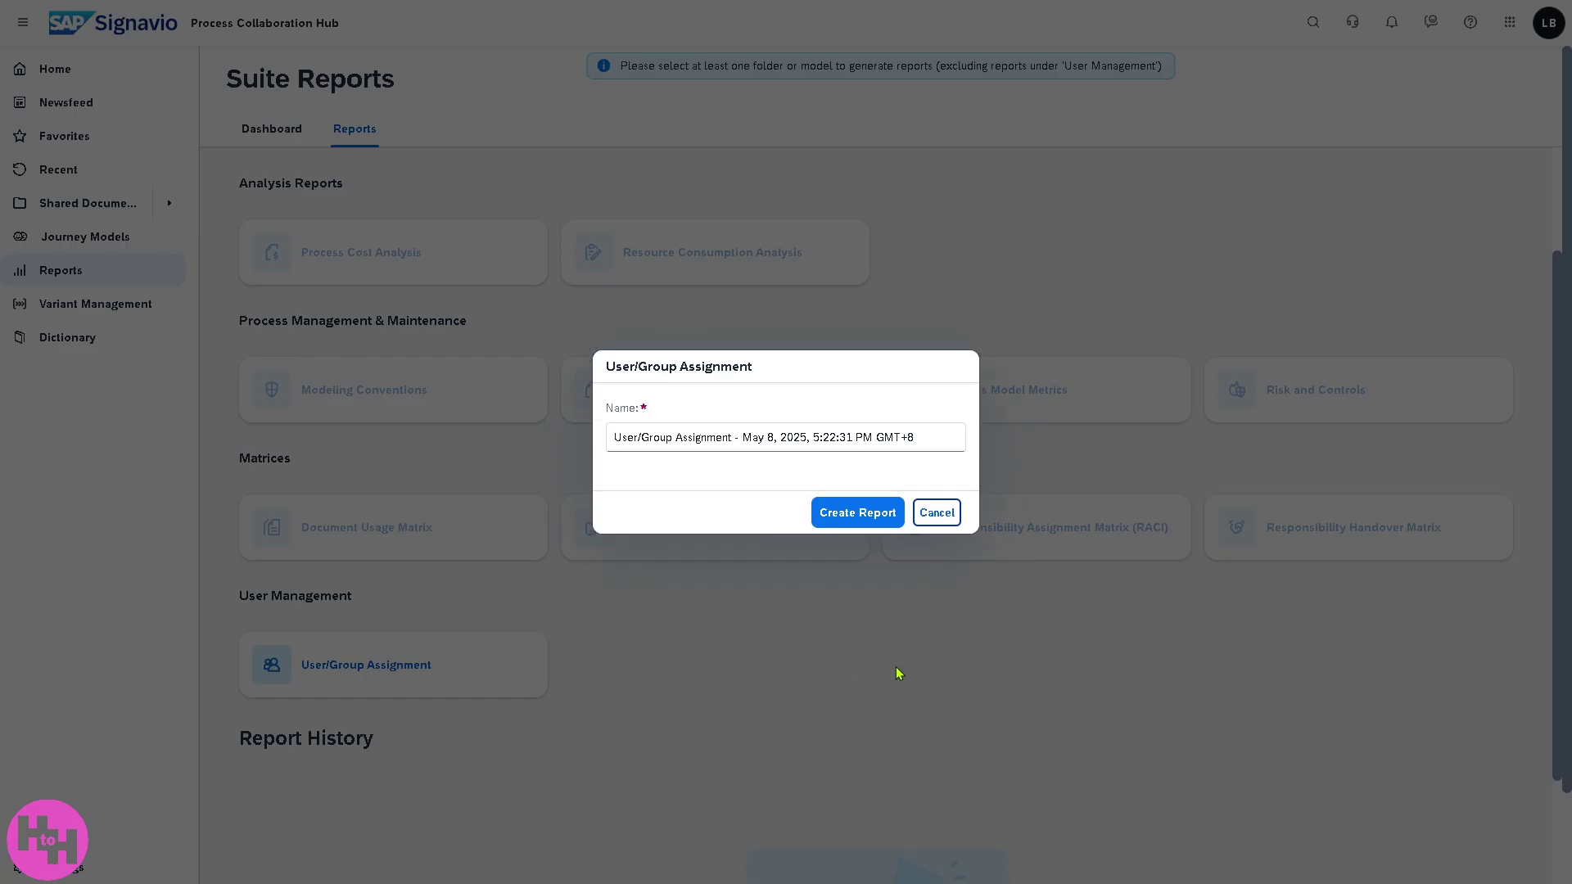
drag(936, 442, 592, 447)
text(How to use SAP Signavio)
click(856, 512)
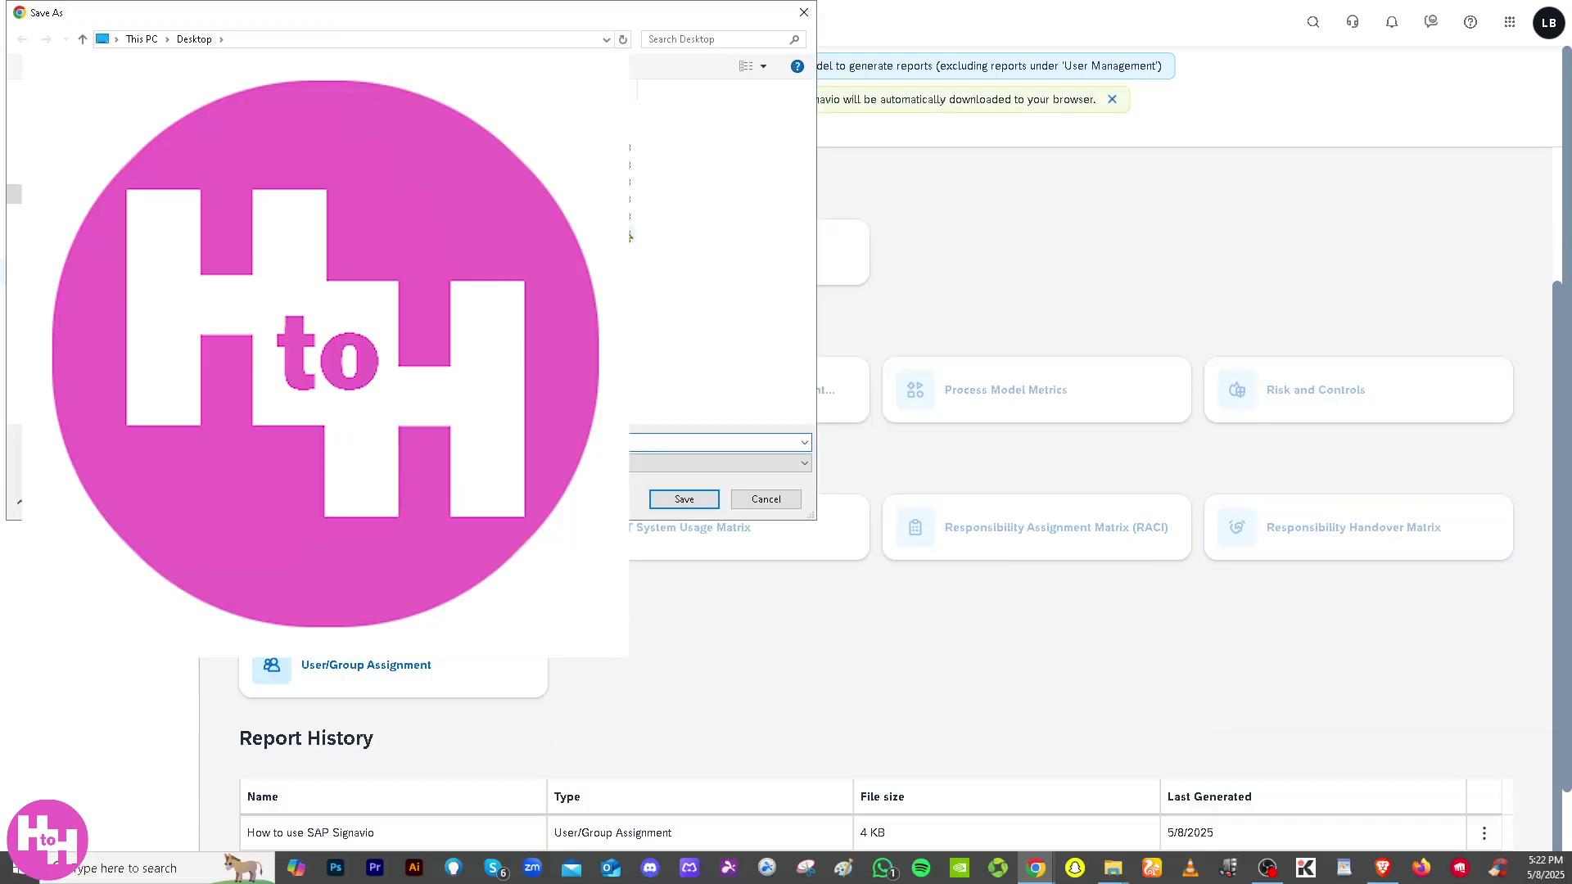
click(763, 502)
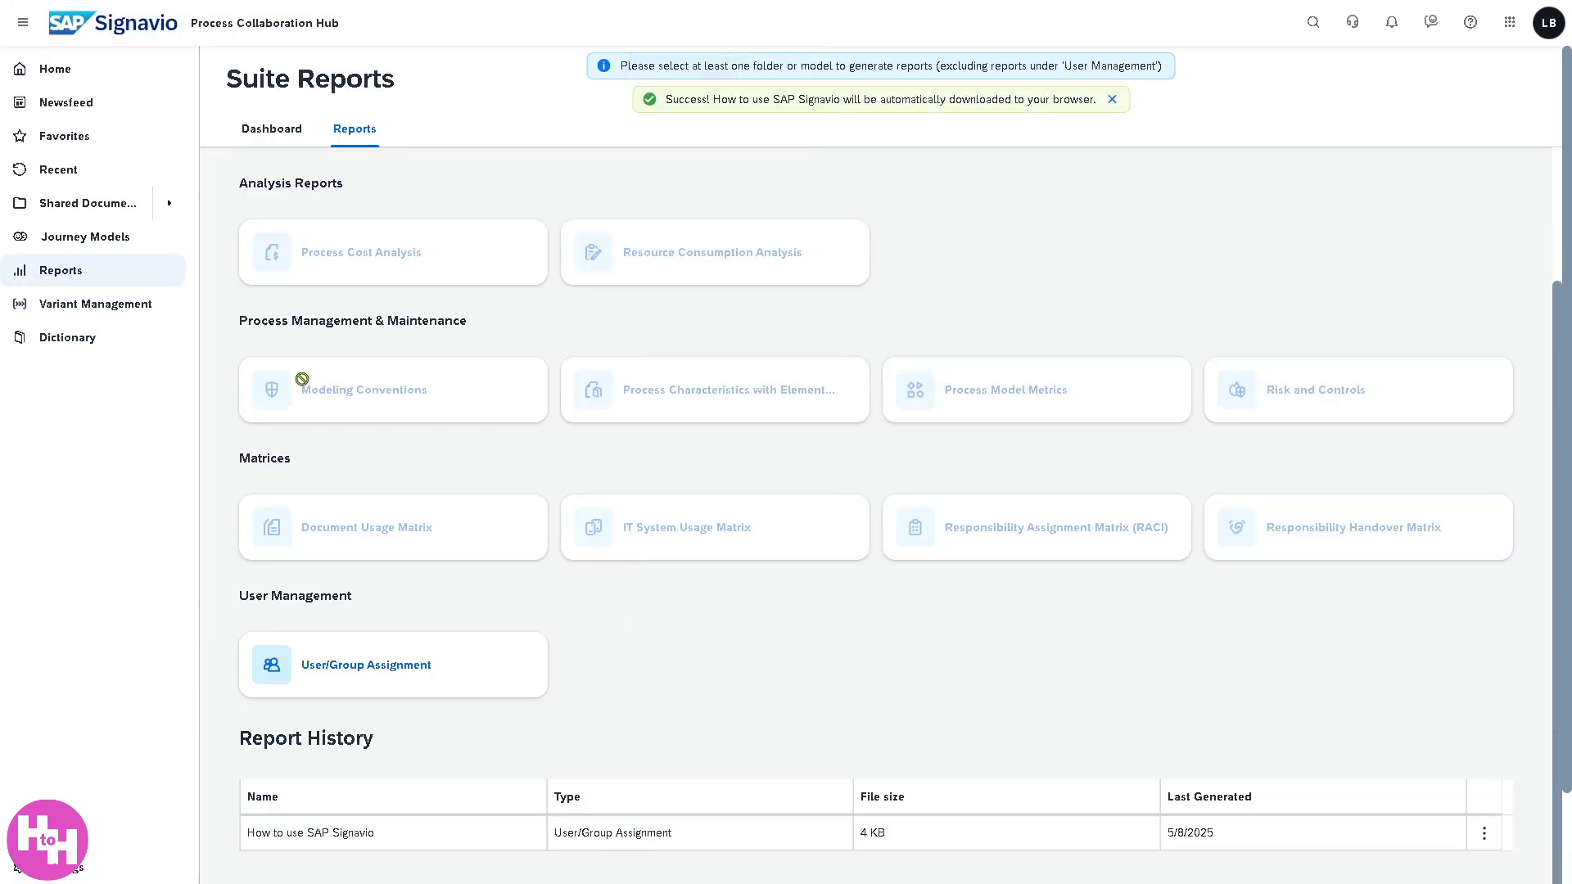
View Variant Management's Dimensions and values and back out of choosing a template process.
click(88, 307)
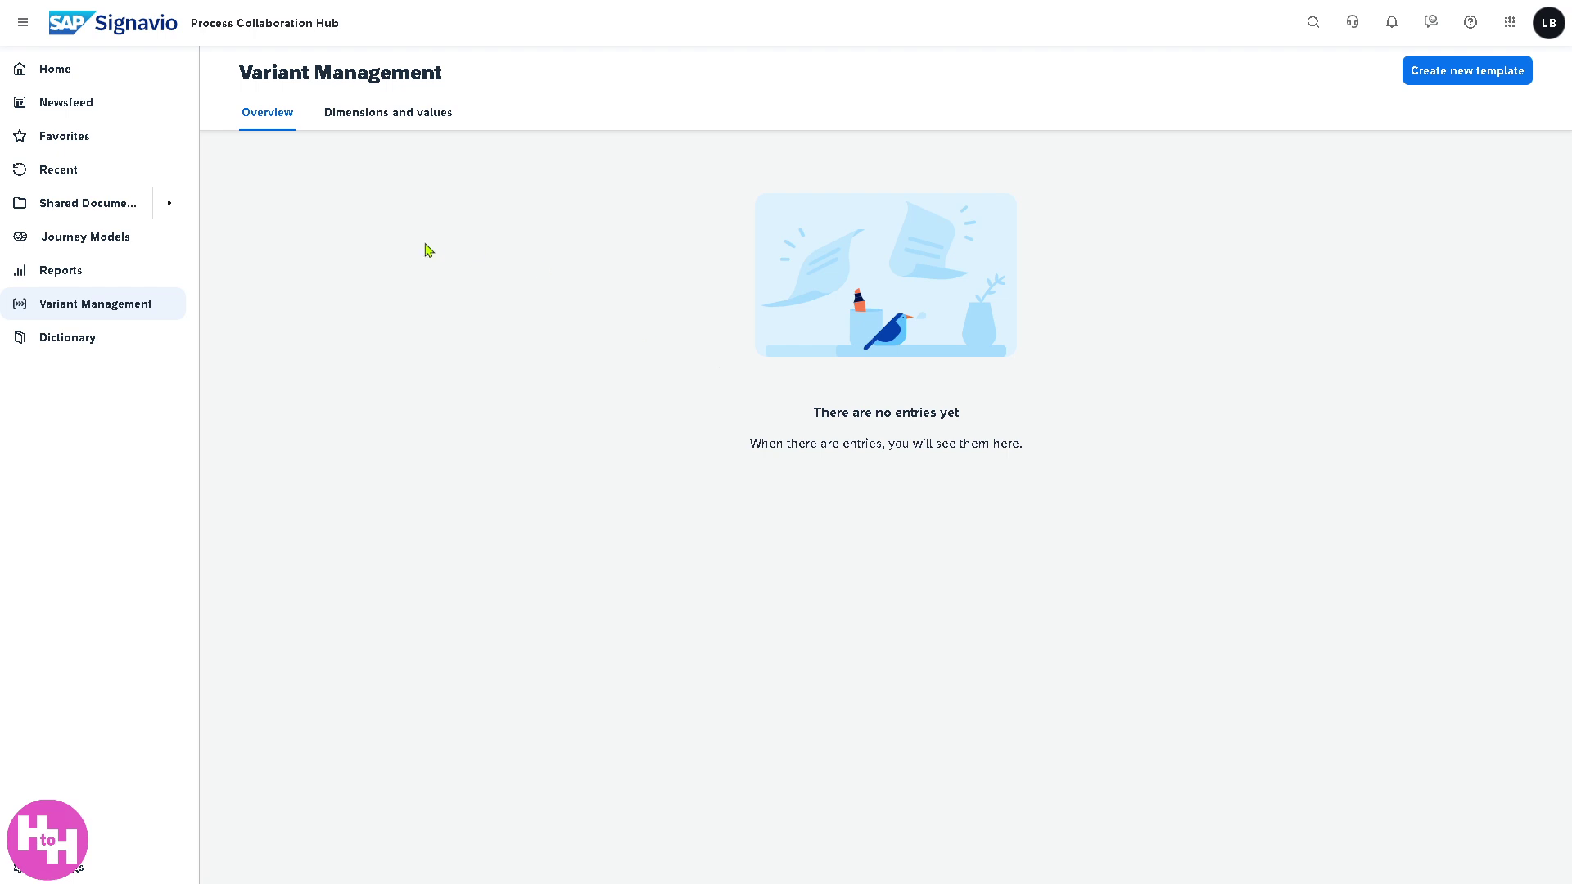
click(376, 115)
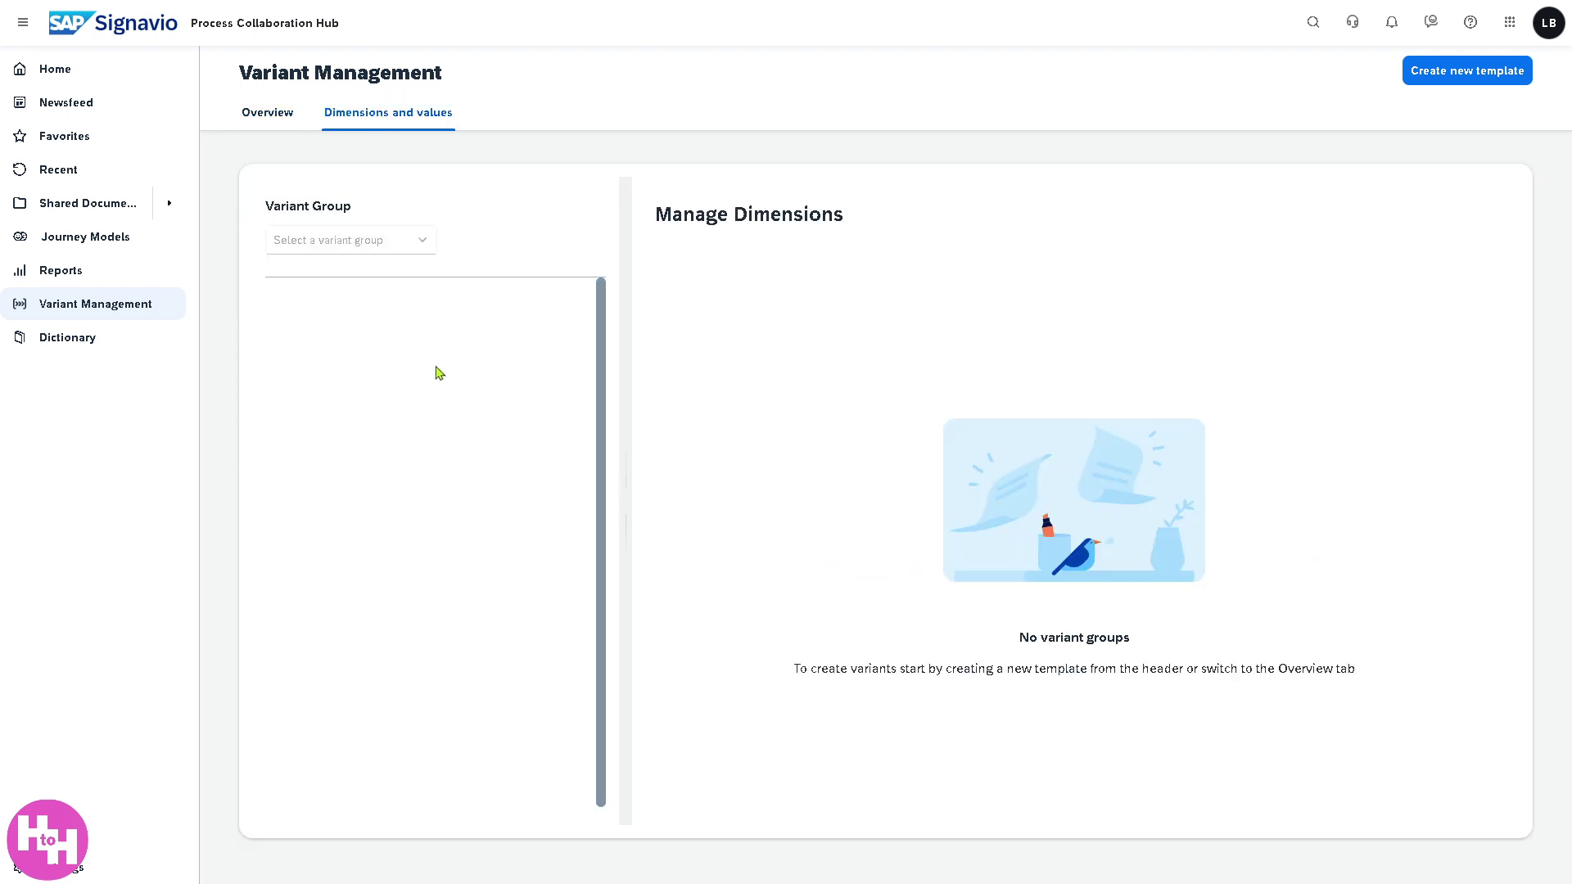
click(1463, 70)
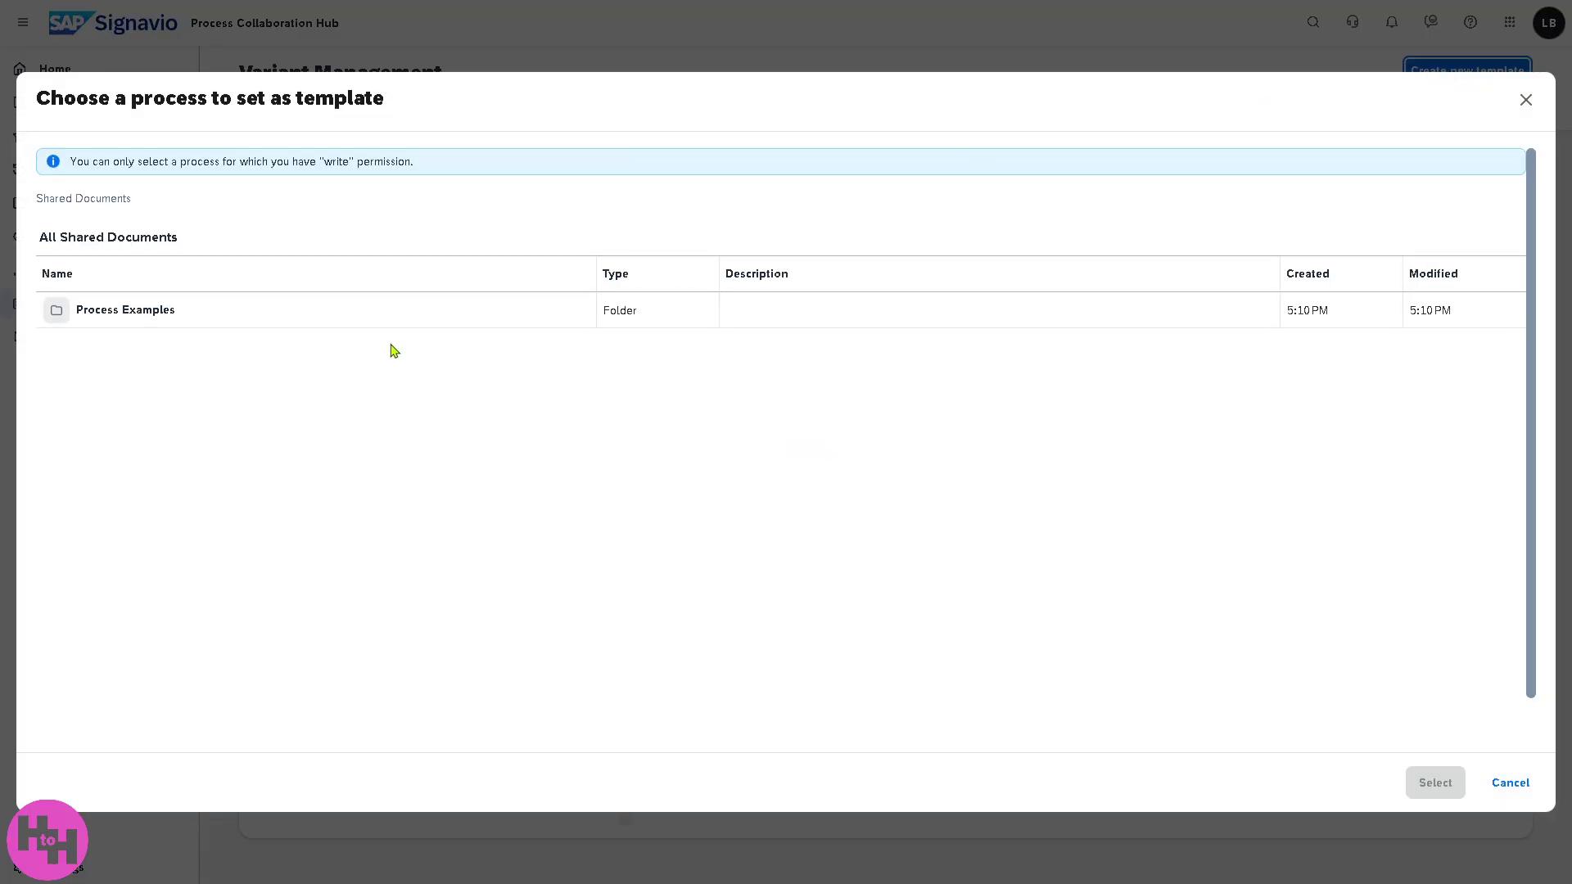
click(1508, 798)
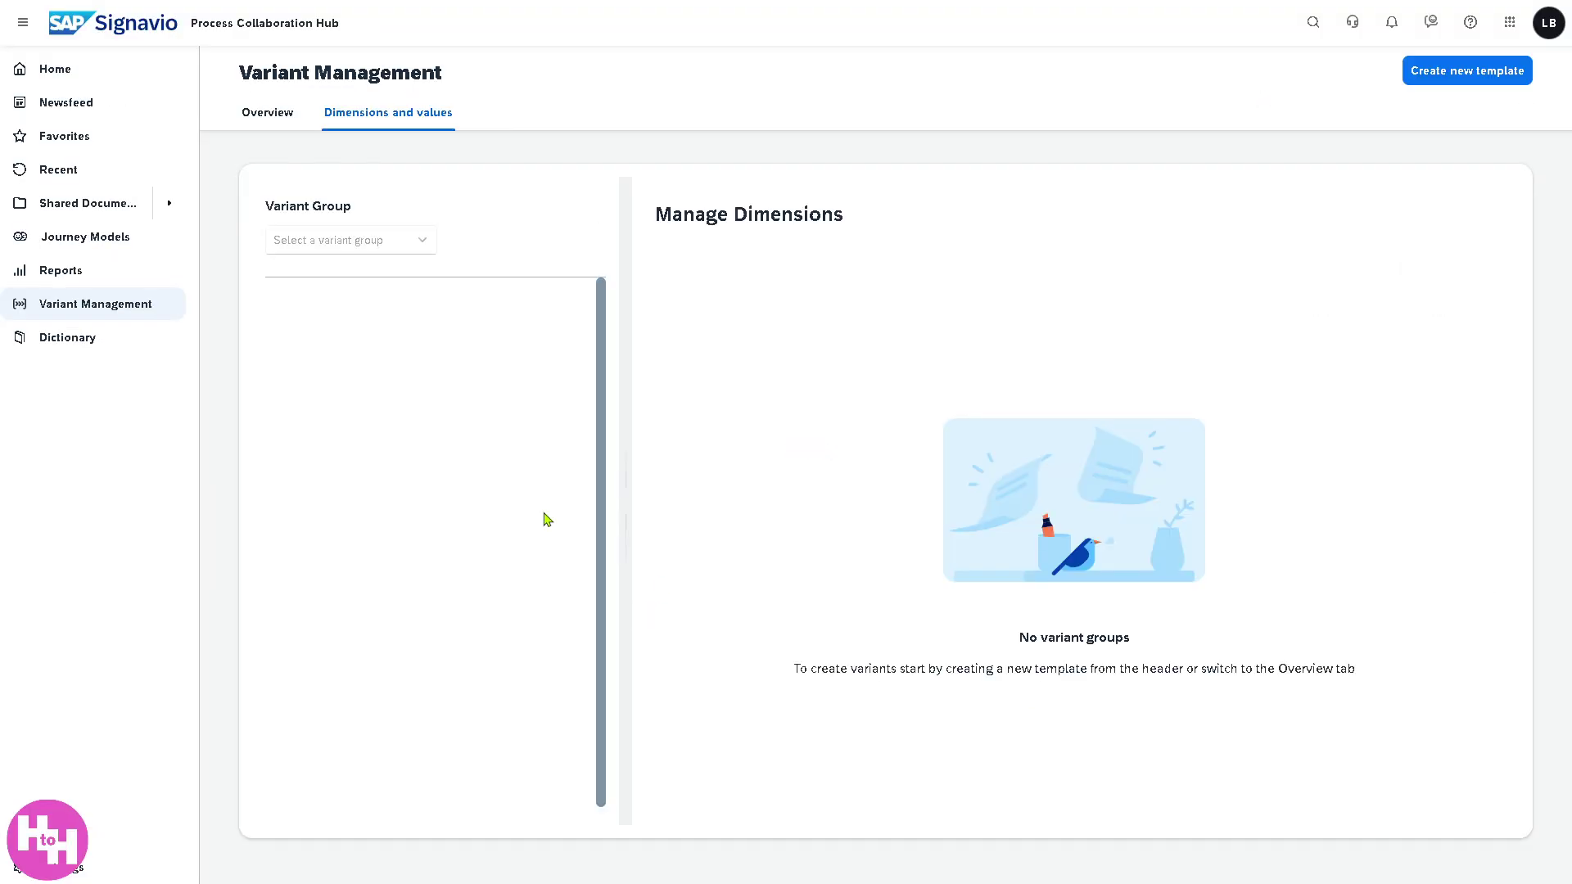
Review the Dictionary's eight categories, then go back to the Hub home page.
click(95, 344)
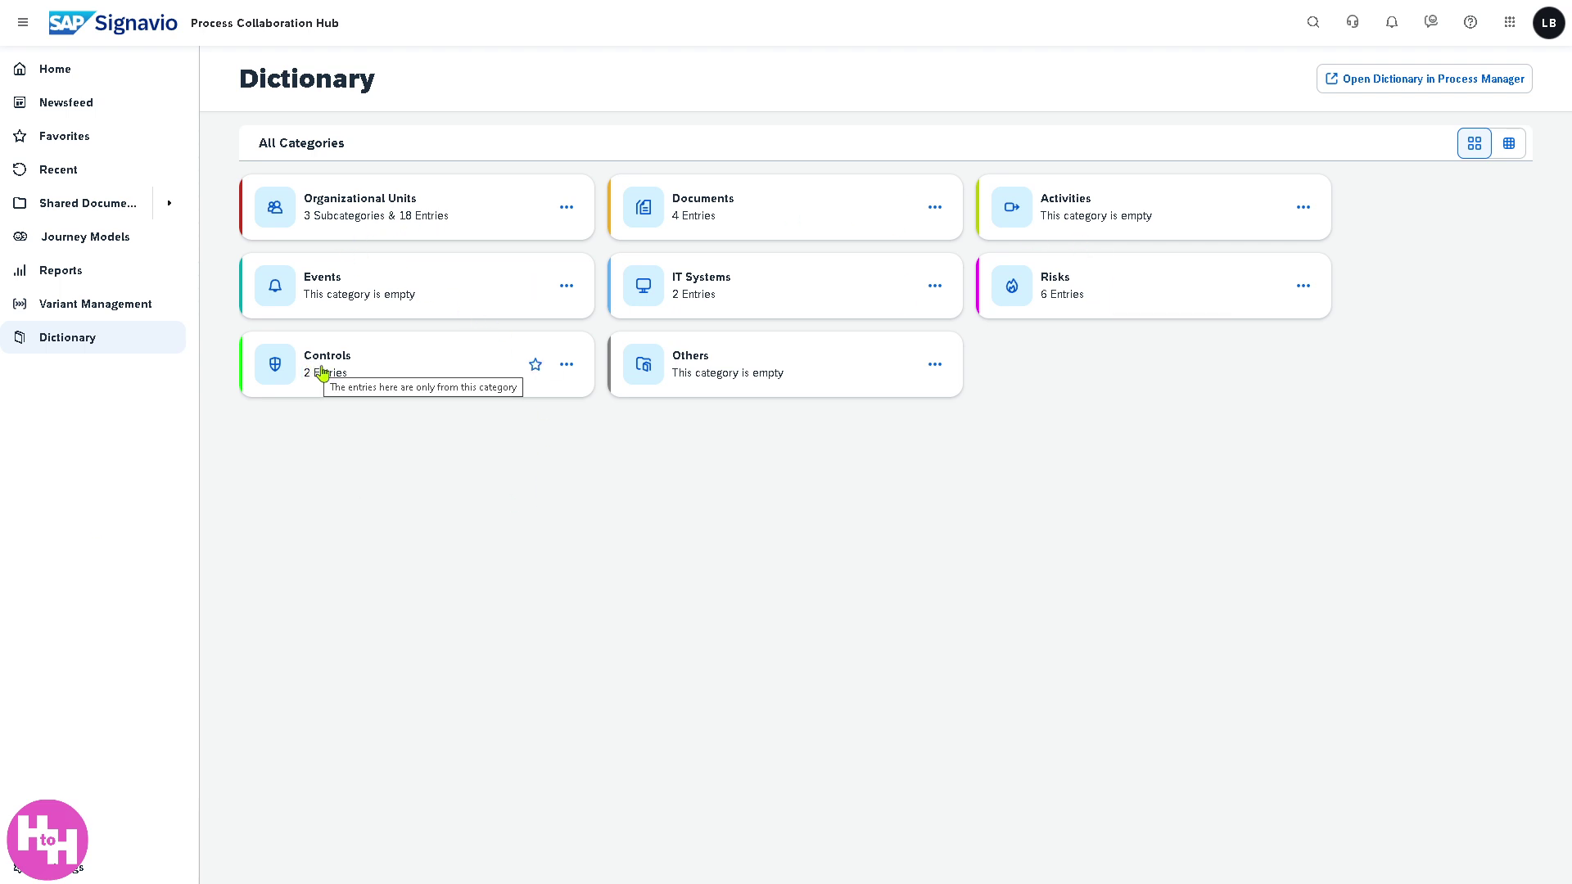
click(105, 72)
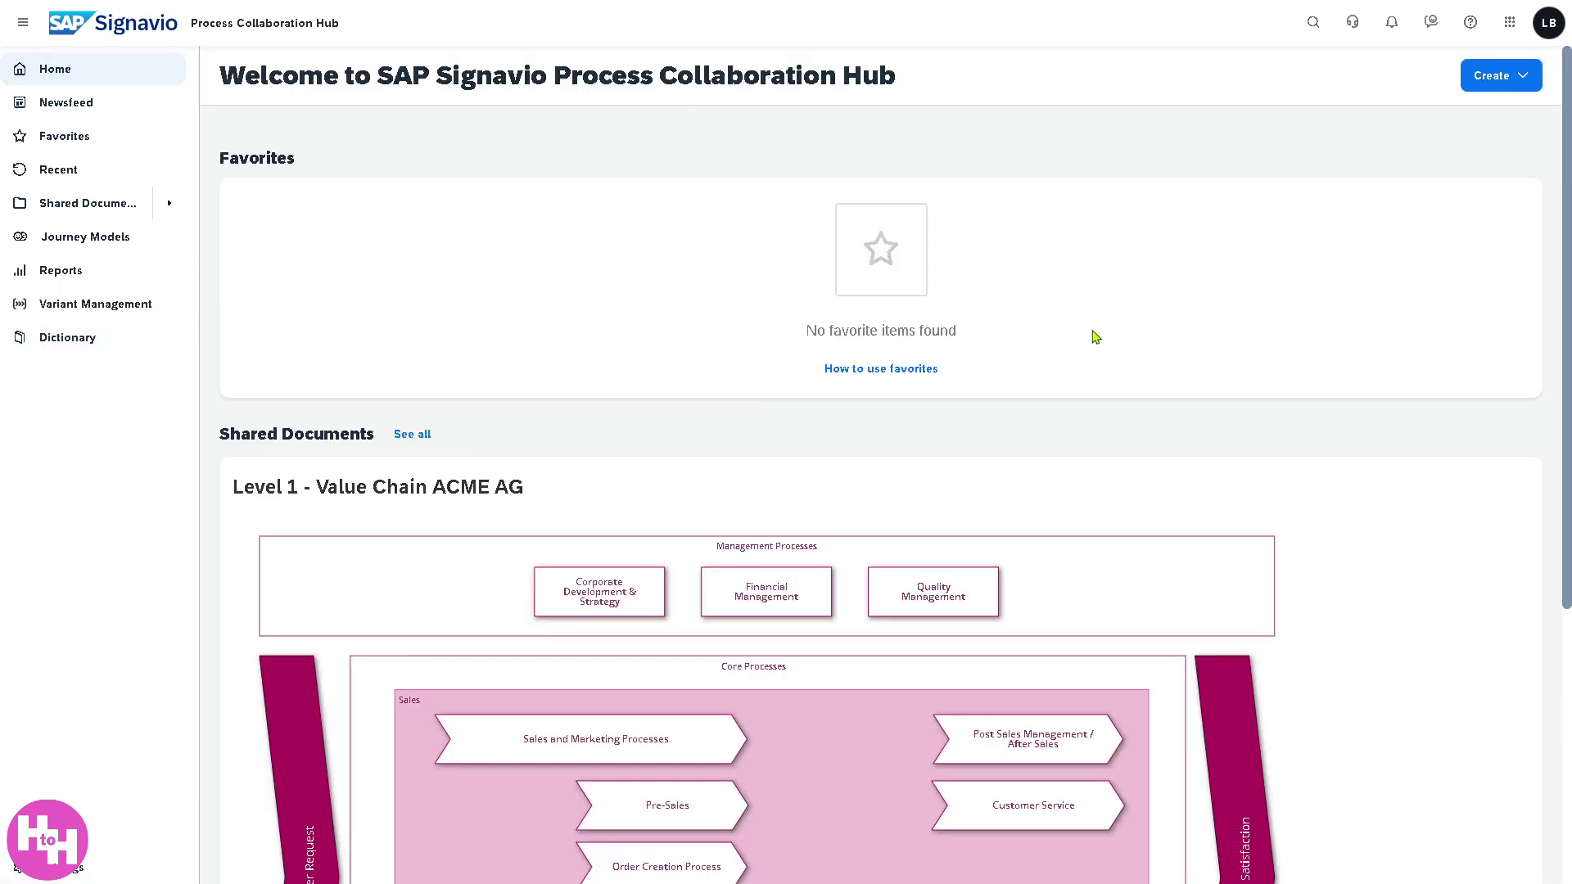
Create a new Organisation Chart saved in the Shared Documents folder.
click(1516, 76)
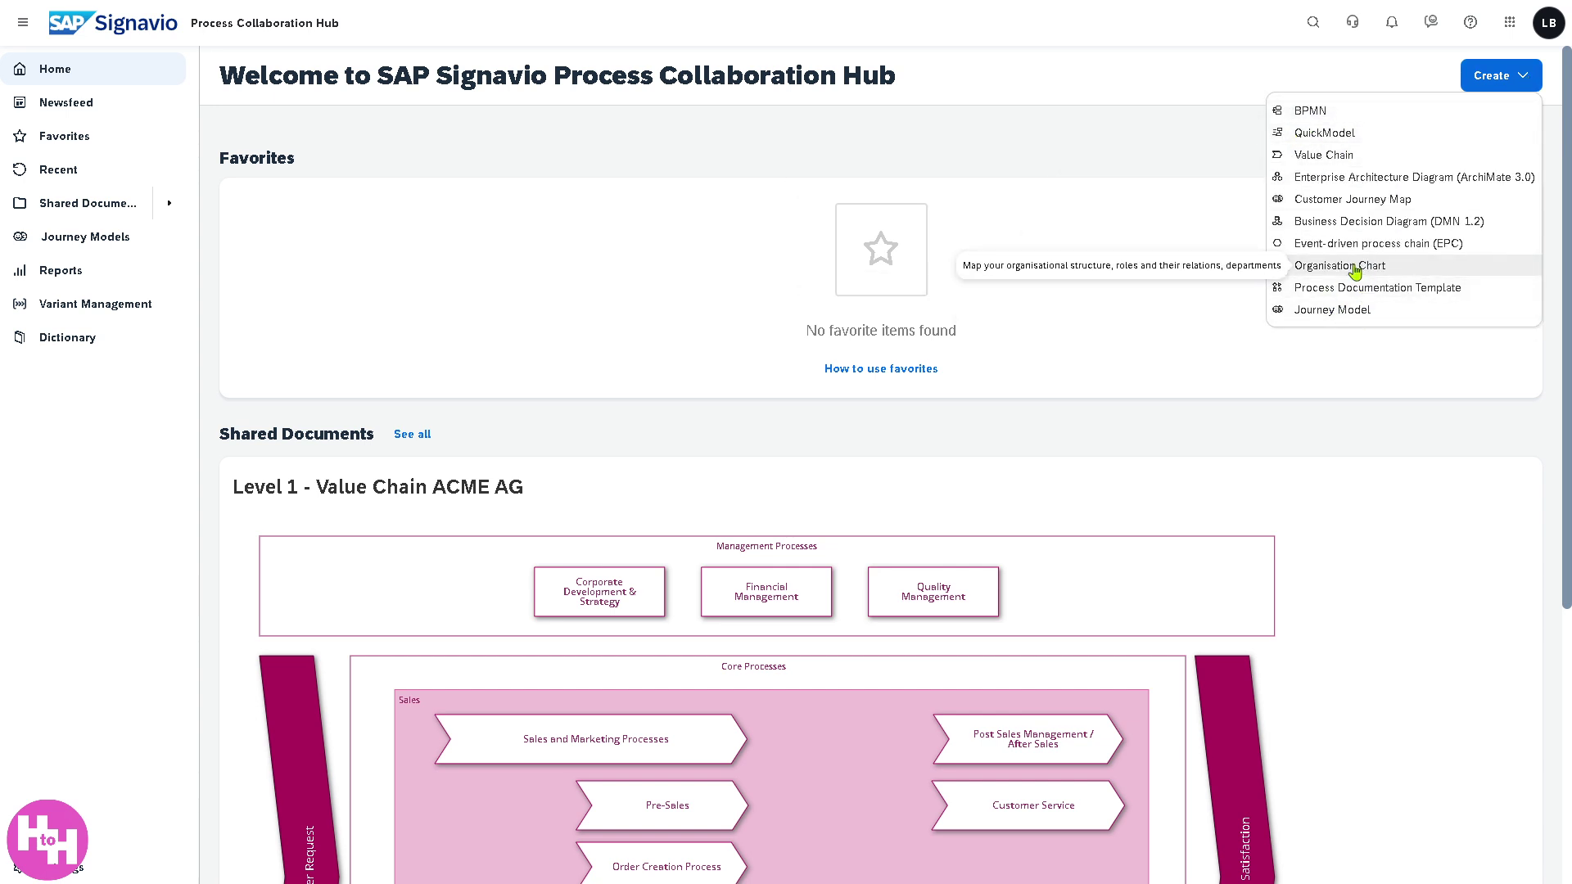
click(1354, 270)
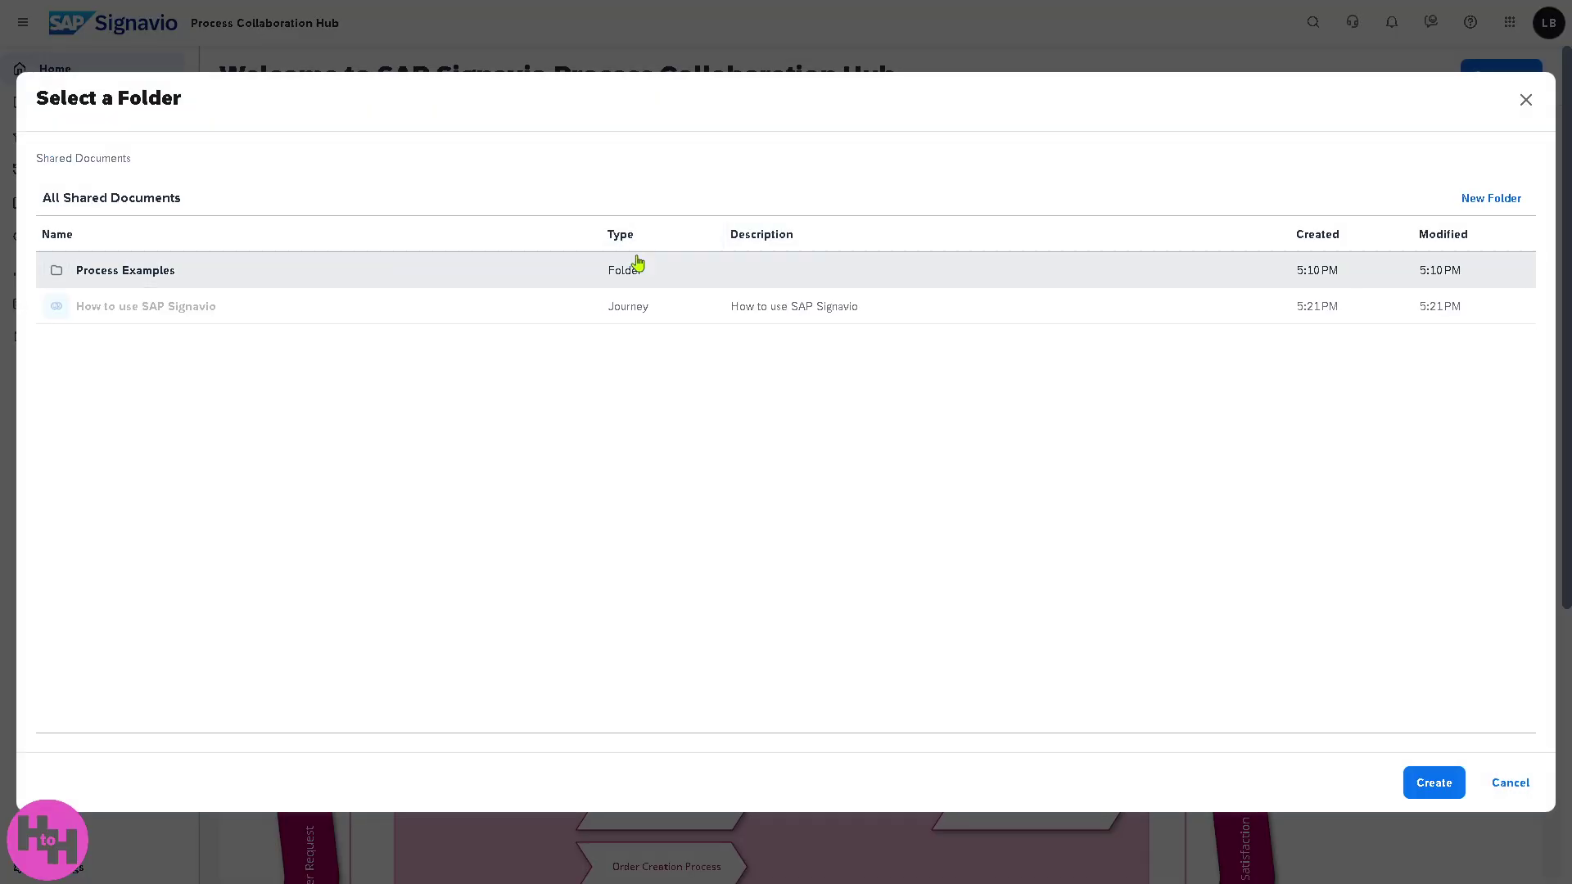
click(176, 276)
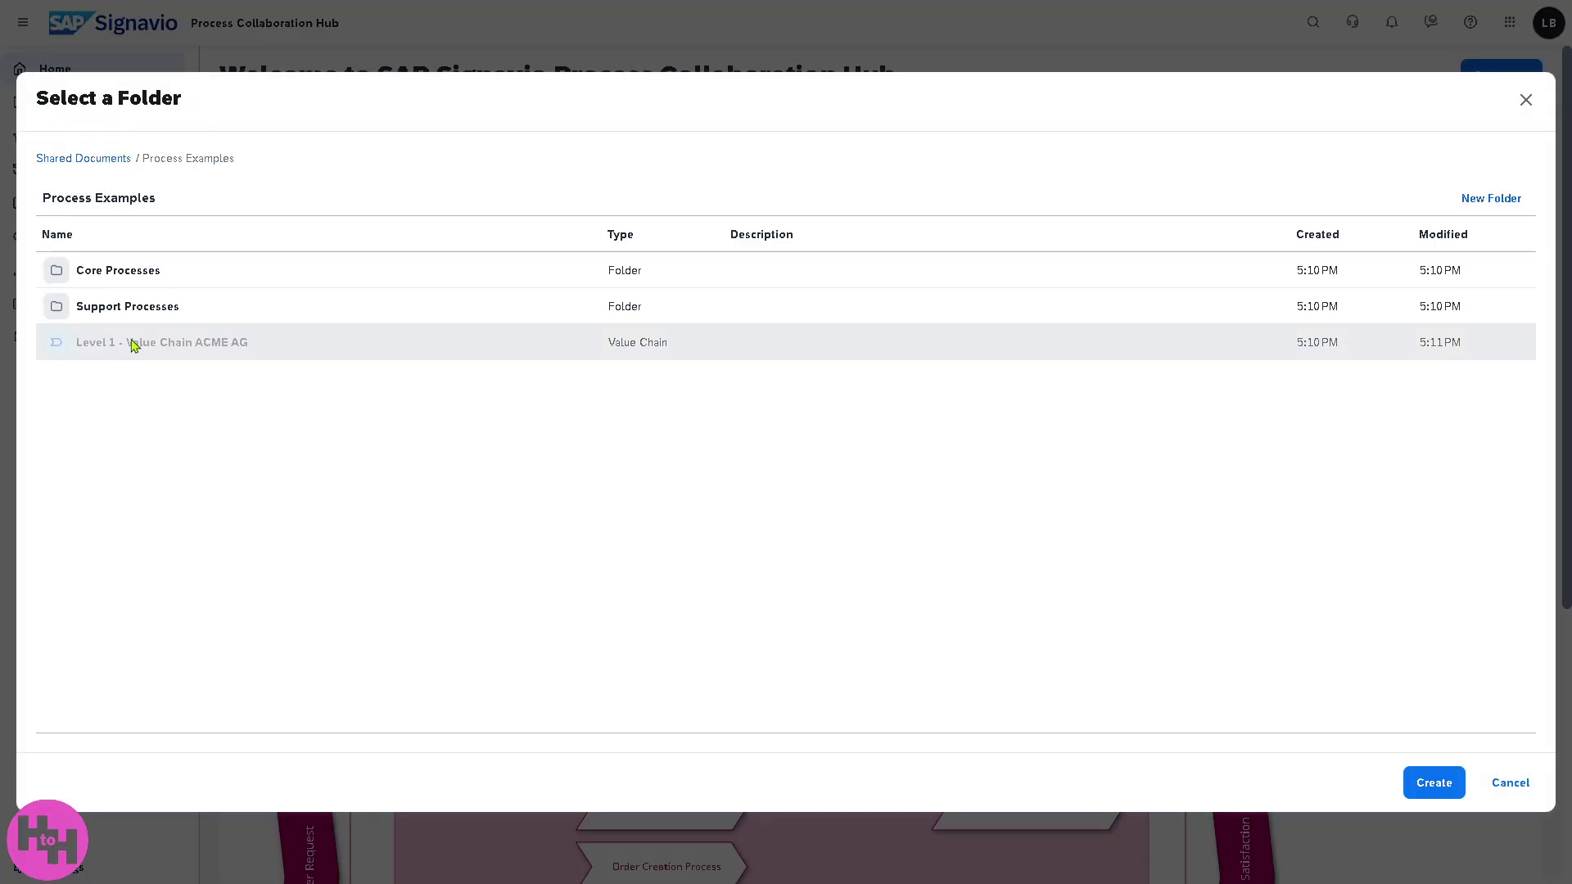
click(83, 161)
click(161, 310)
click(1431, 772)
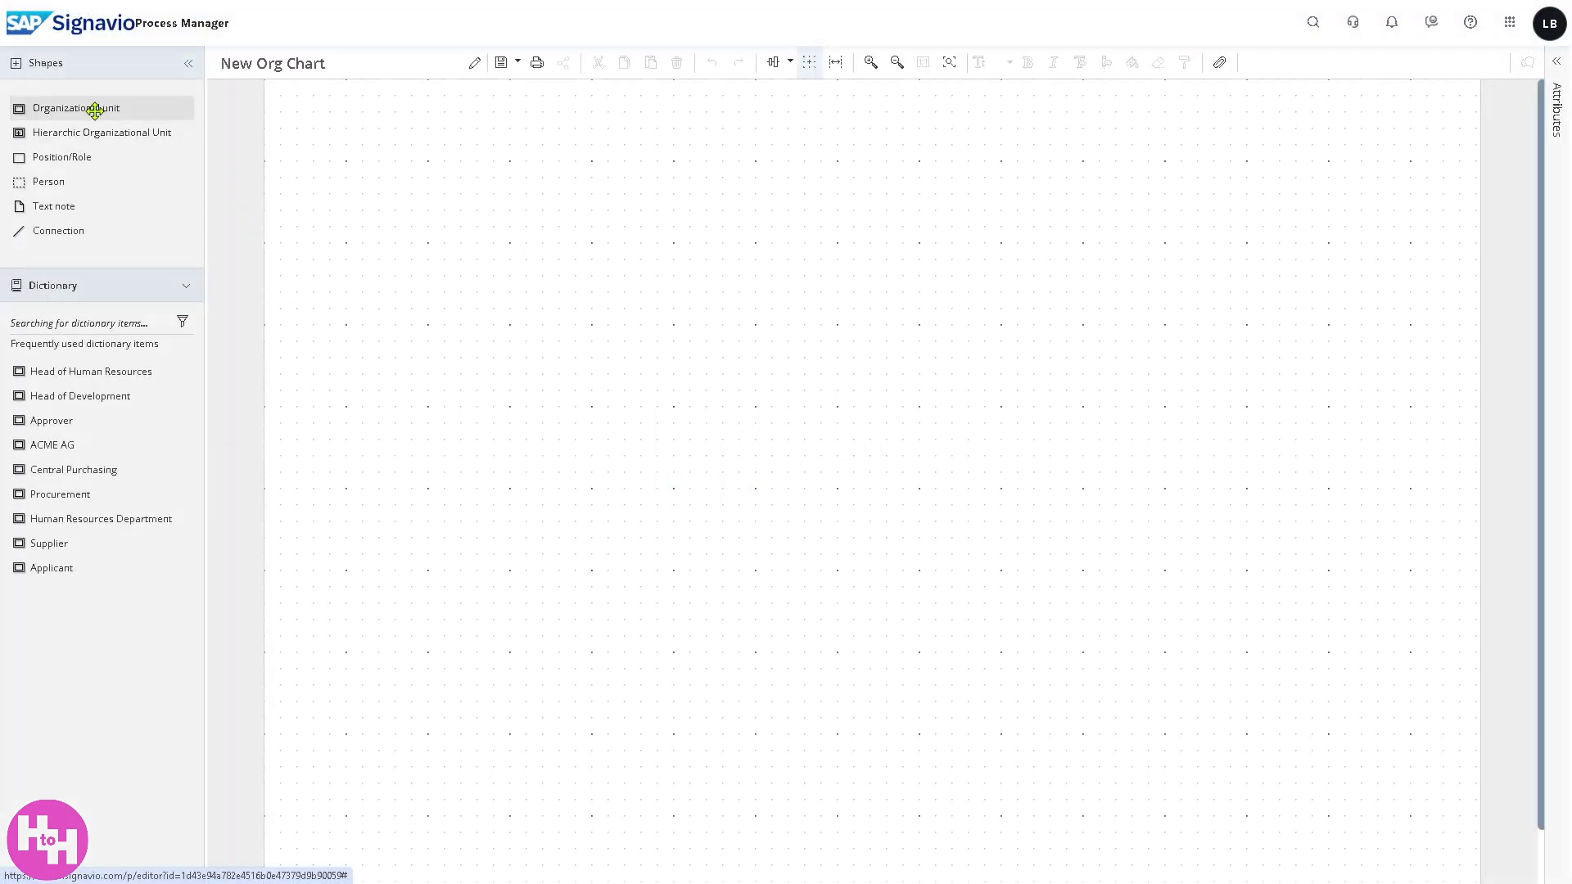
Add organizational unit, hierarchic unit, position/role, person and a 'How to use SAP Signavio' text note.
drag(95, 109, 459, 157)
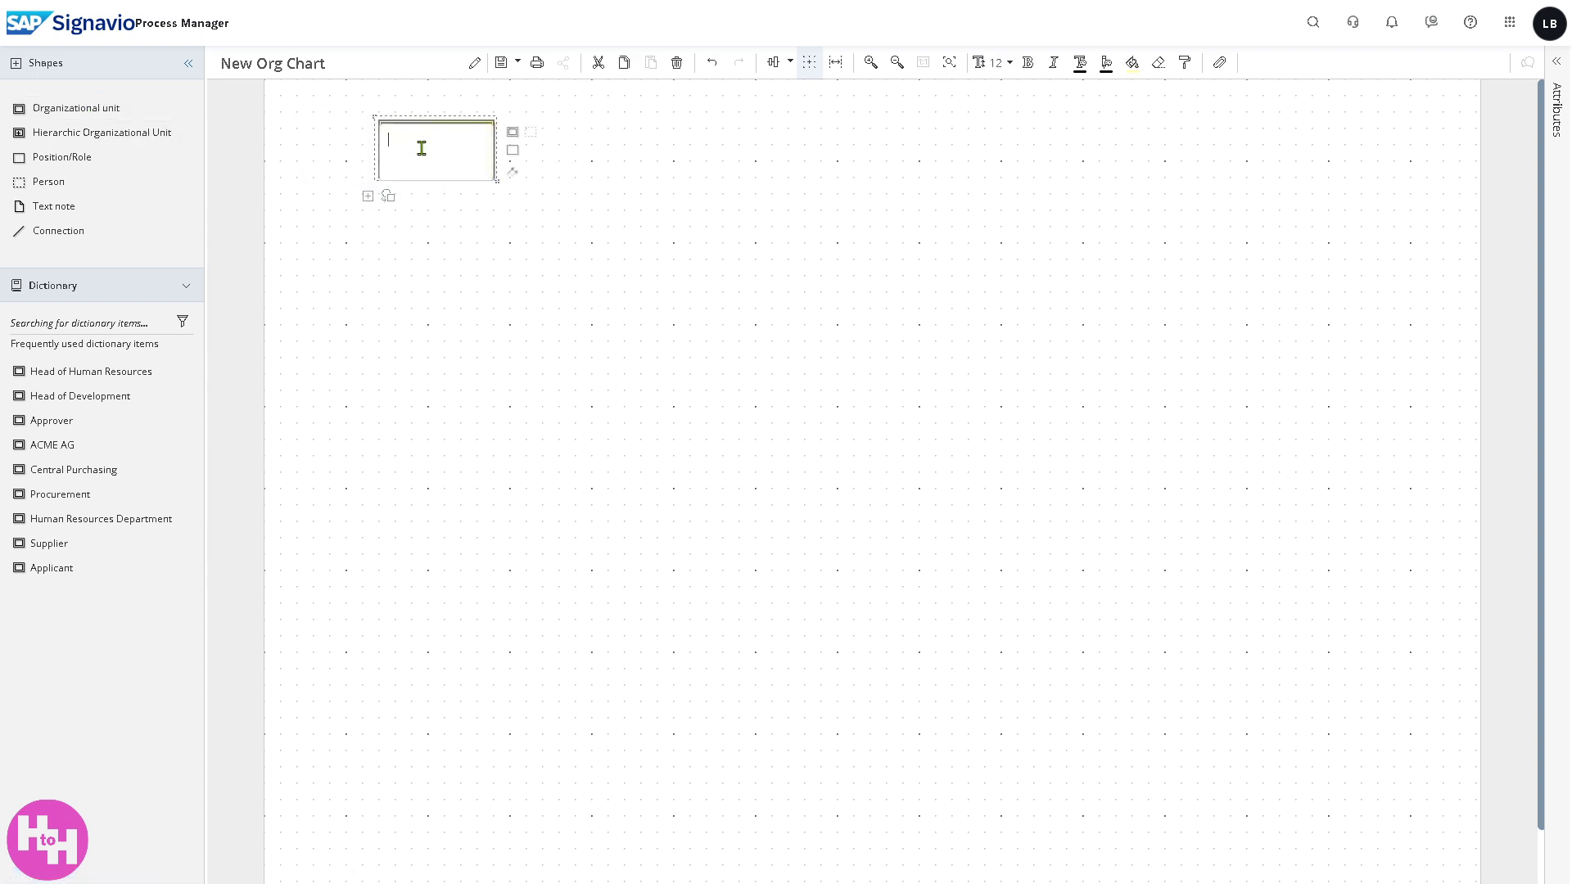
drag(87, 132, 737, 287)
drag(84, 157, 406, 244)
drag(47, 182, 385, 339)
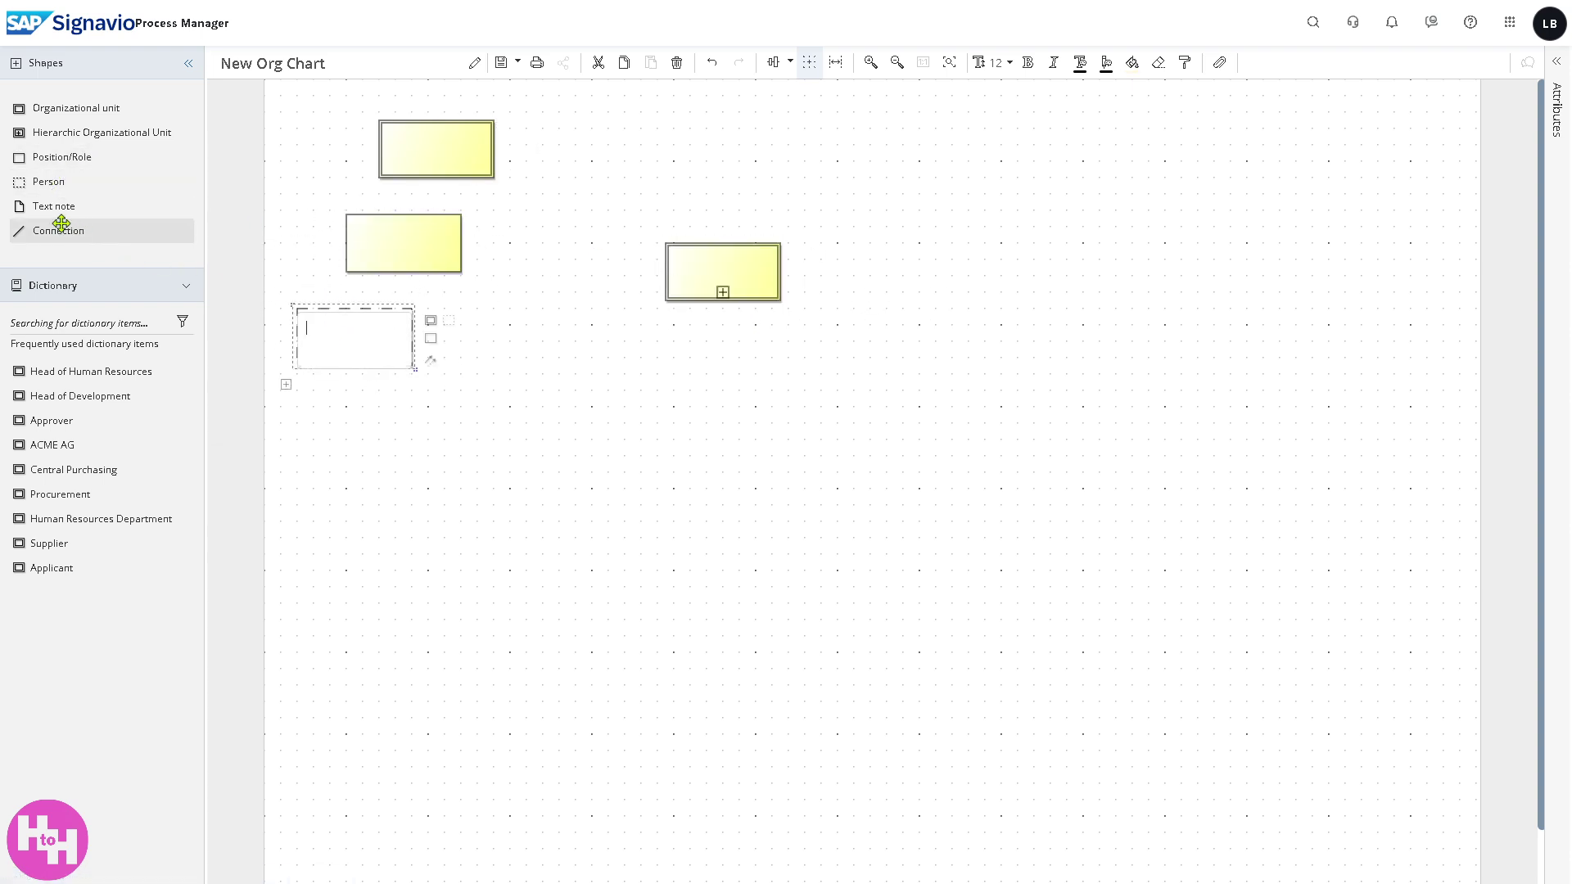
drag(89, 214, 471, 390)
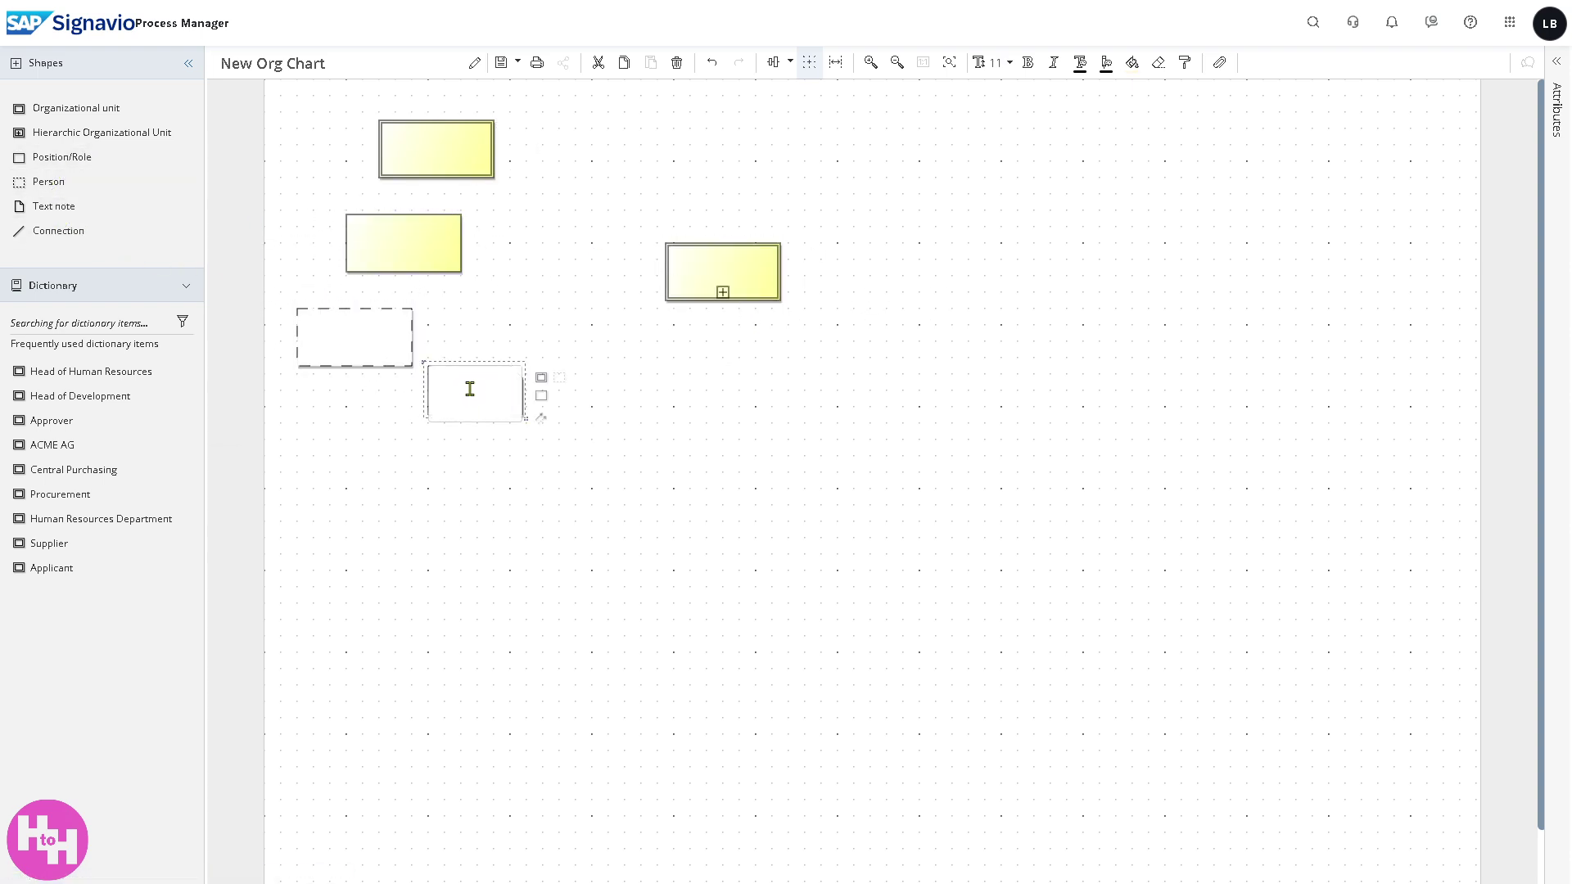
text(How to use SAP Signavio)
click(590, 468)
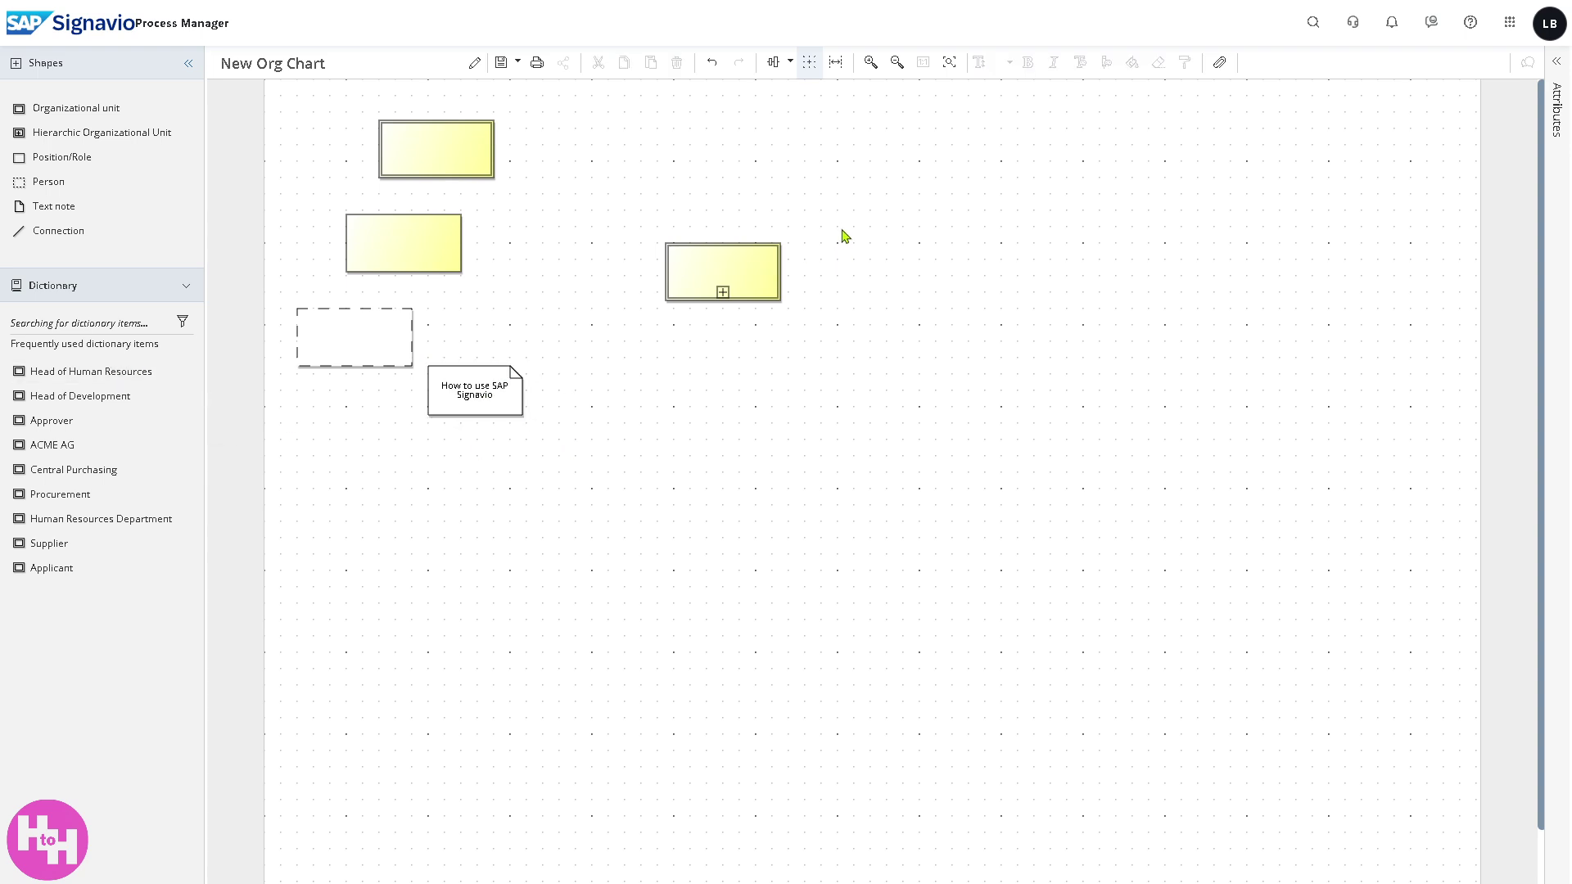
Rename the org chart from New Org Chart to 'How to use SAP Signavio'.
click(357, 61)
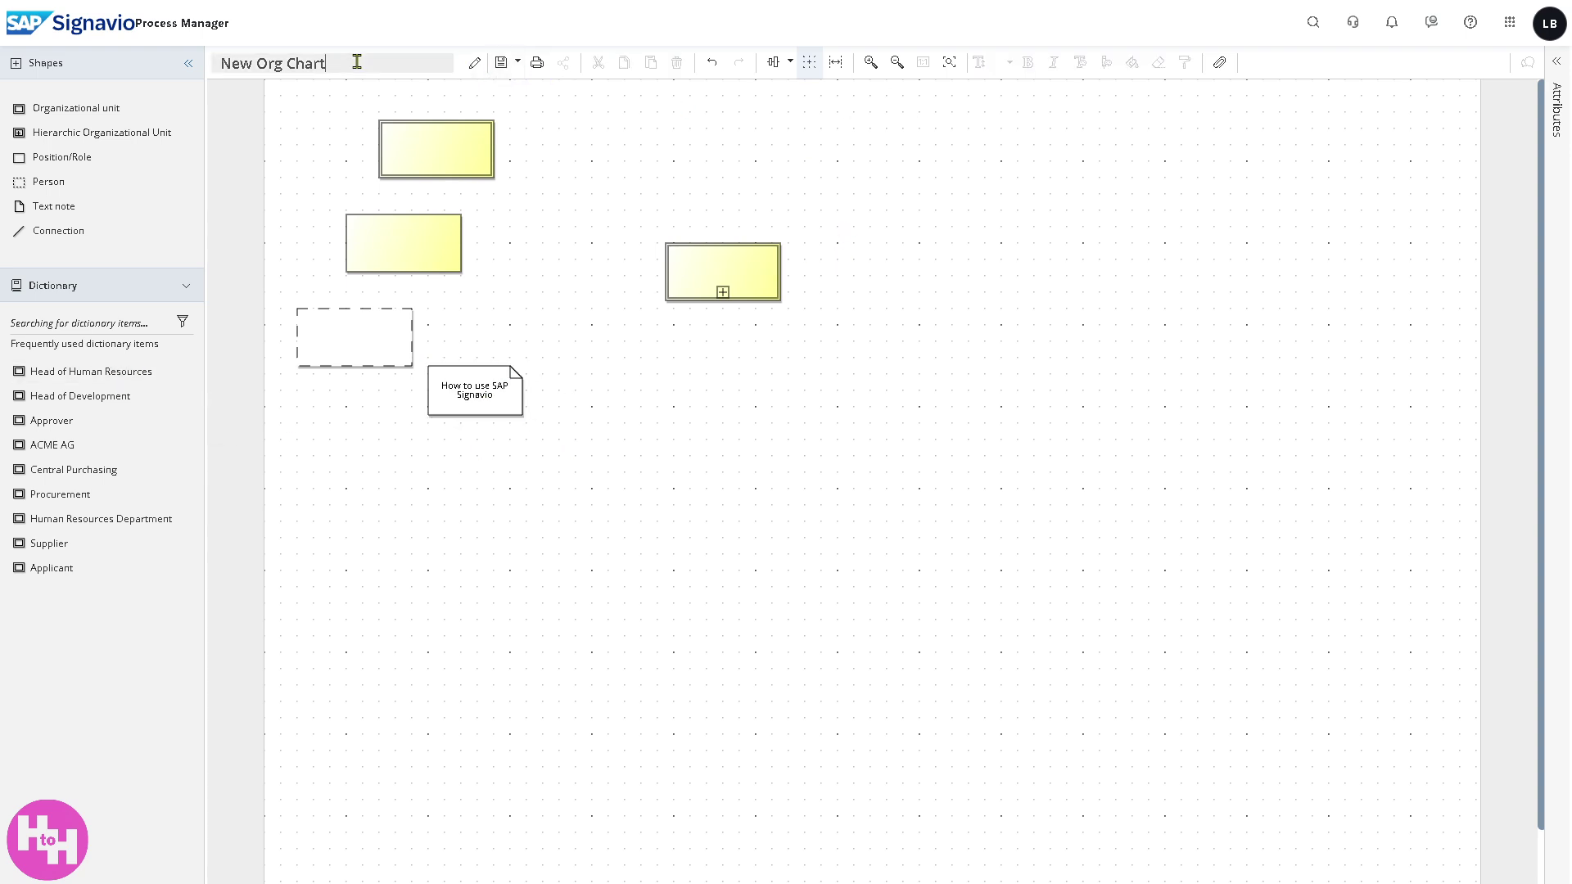
drag(358, 62, 162, 67)
text(How to use SAP Signavio)
click(813, 137)
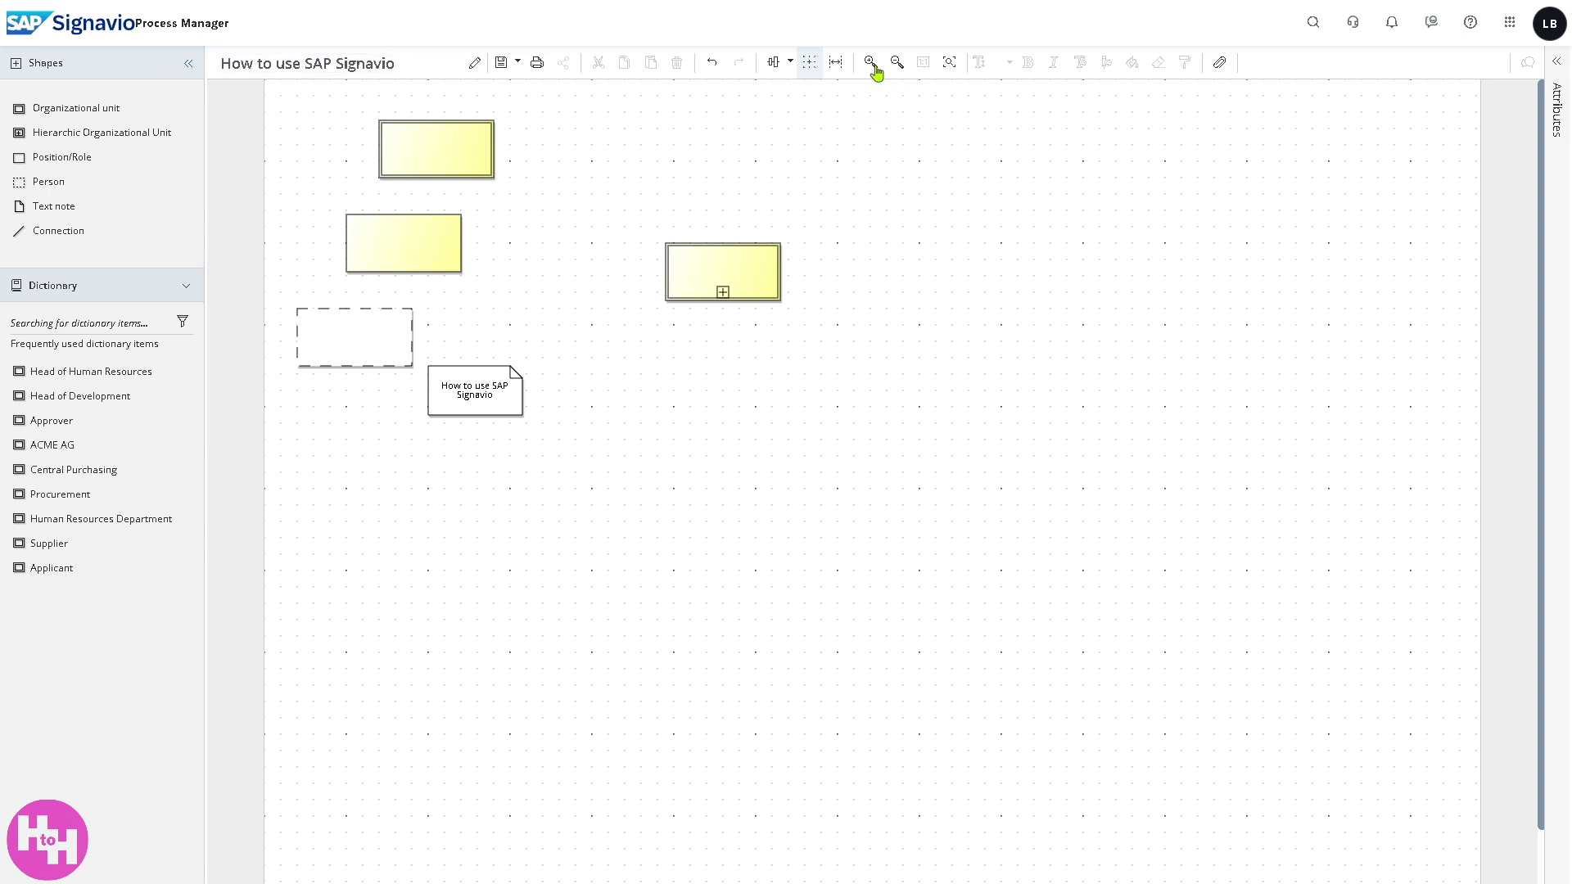
click(516, 65)
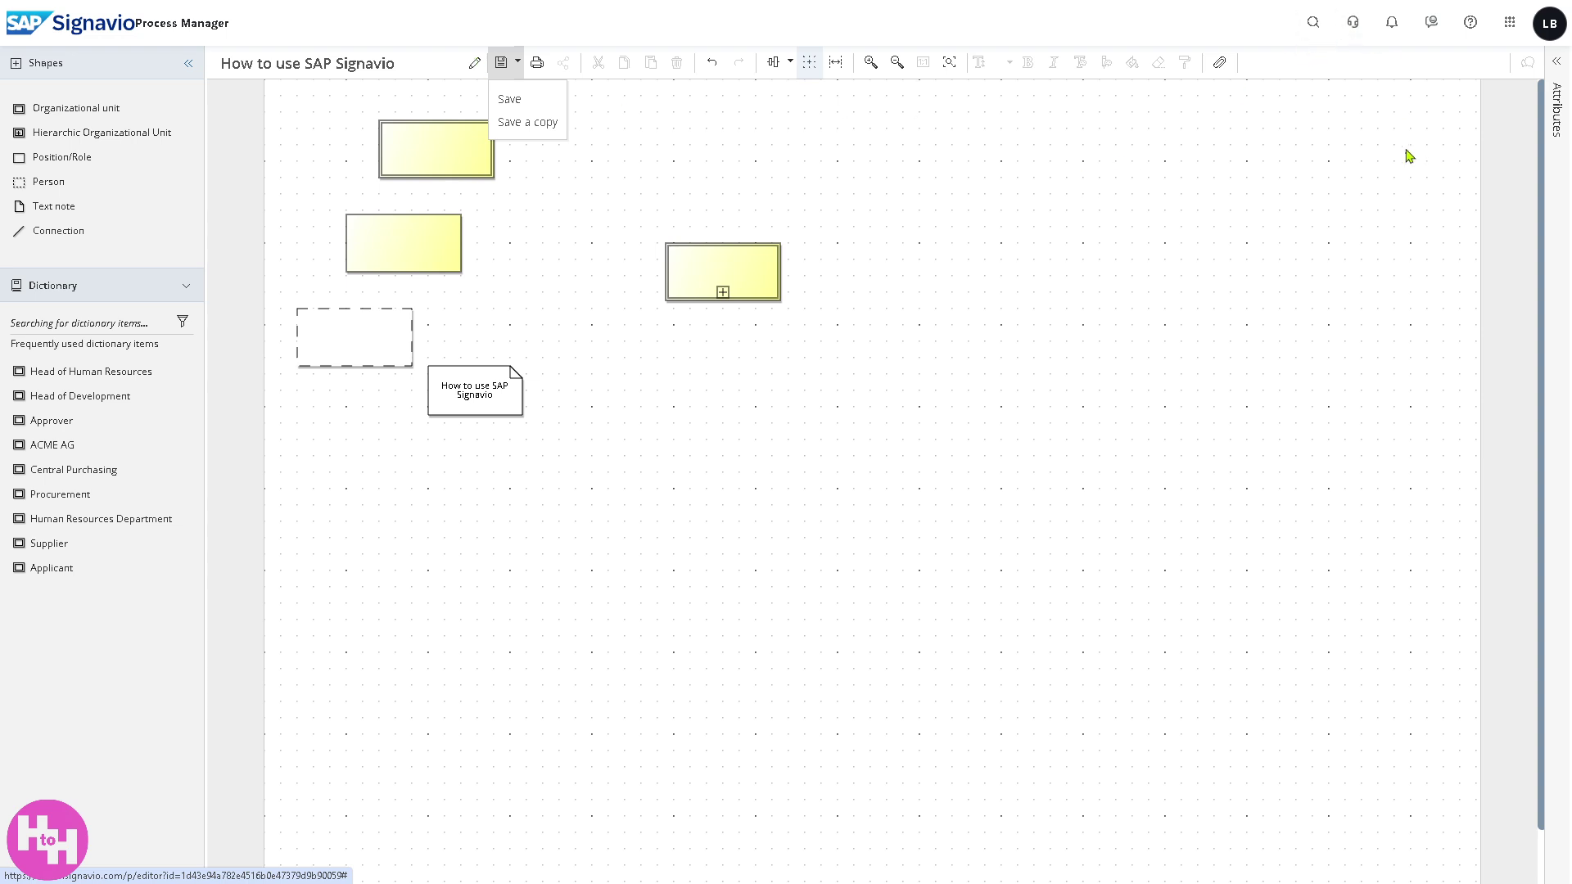
Accept all cookies, close Built-In Support, and return to the Hub via the app launcher.
click(1354, 33)
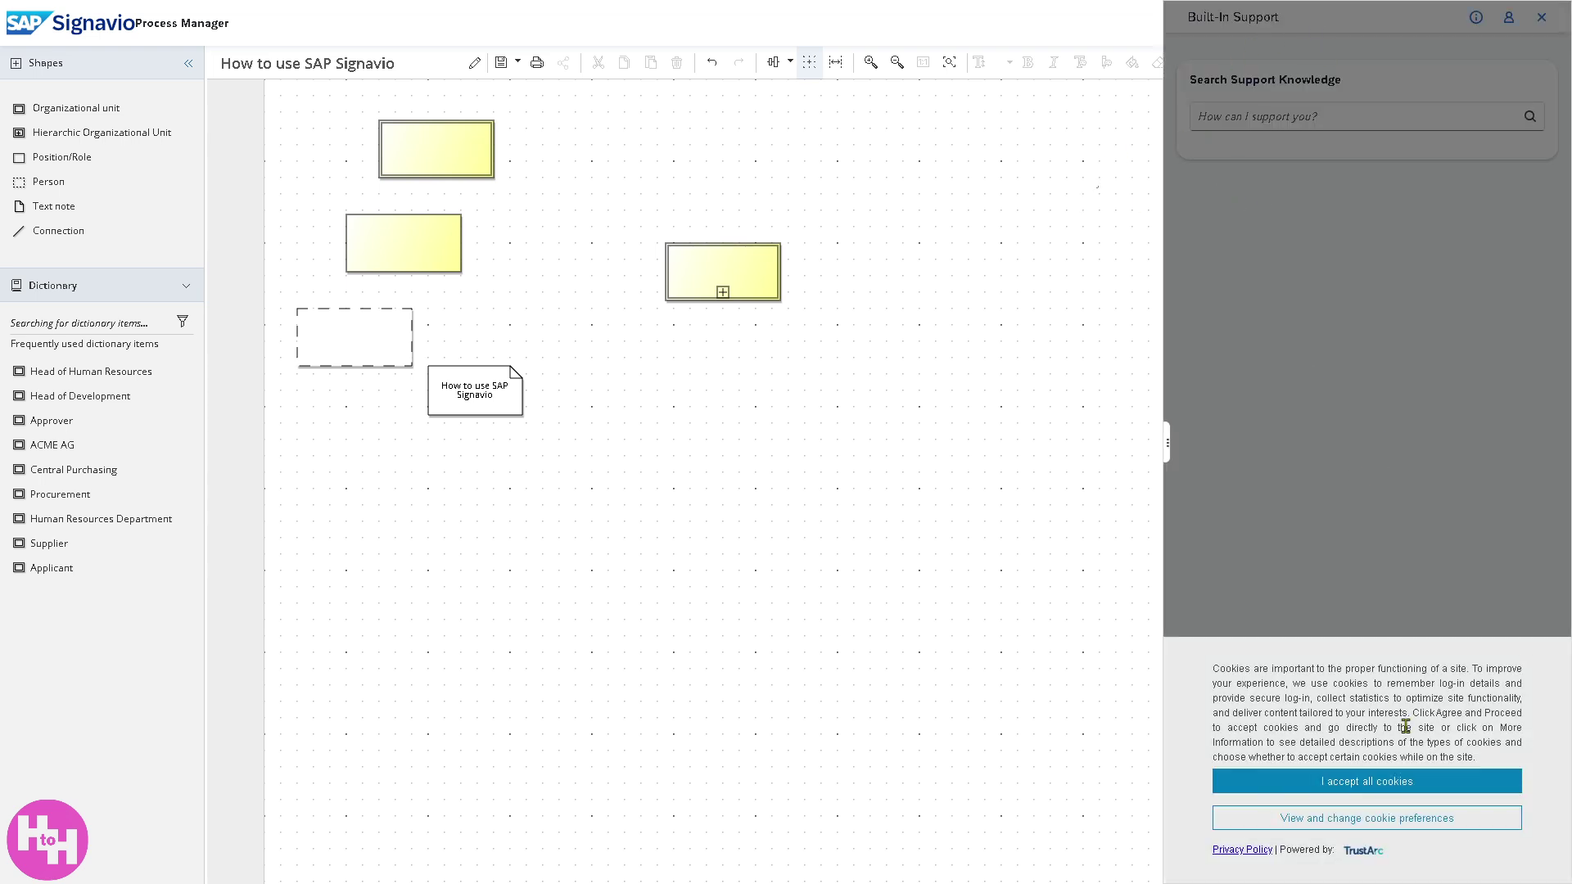
click(1419, 784)
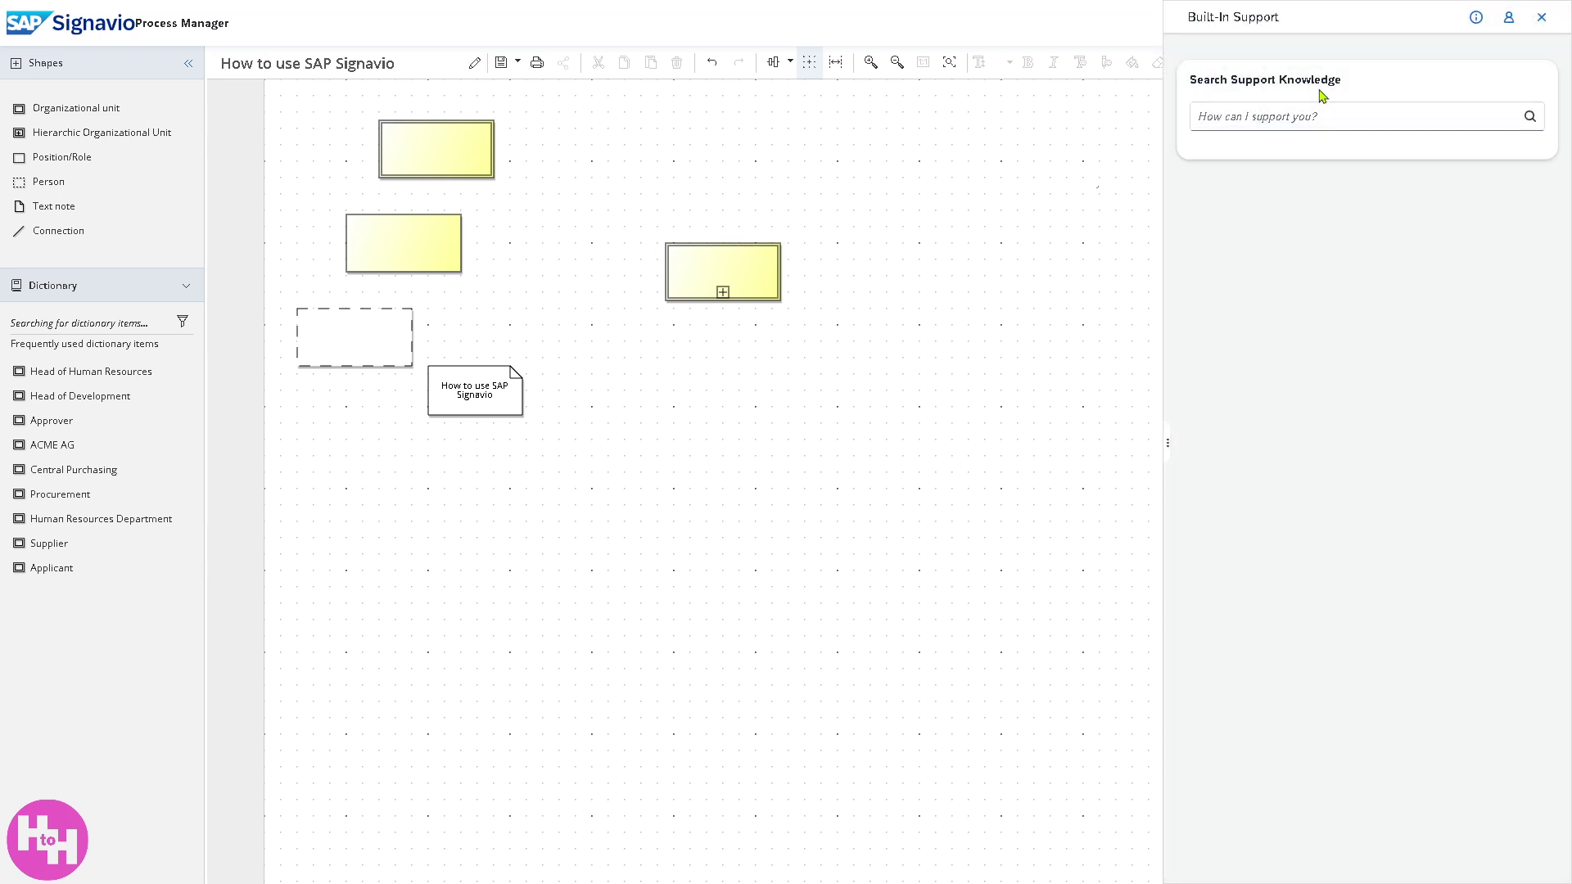
click(1541, 18)
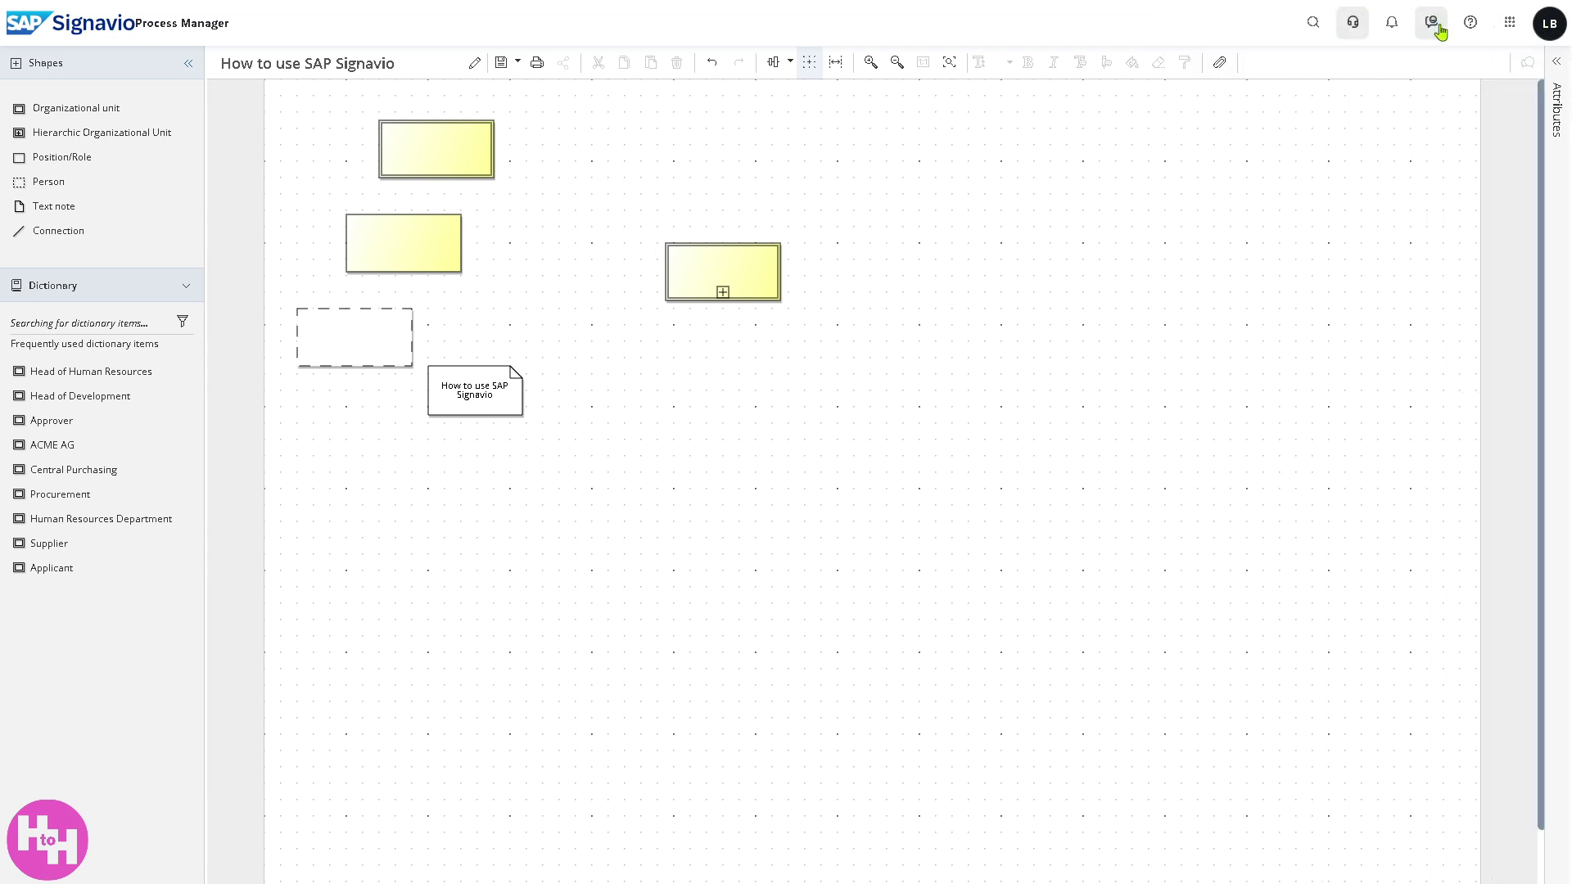
click(1510, 25)
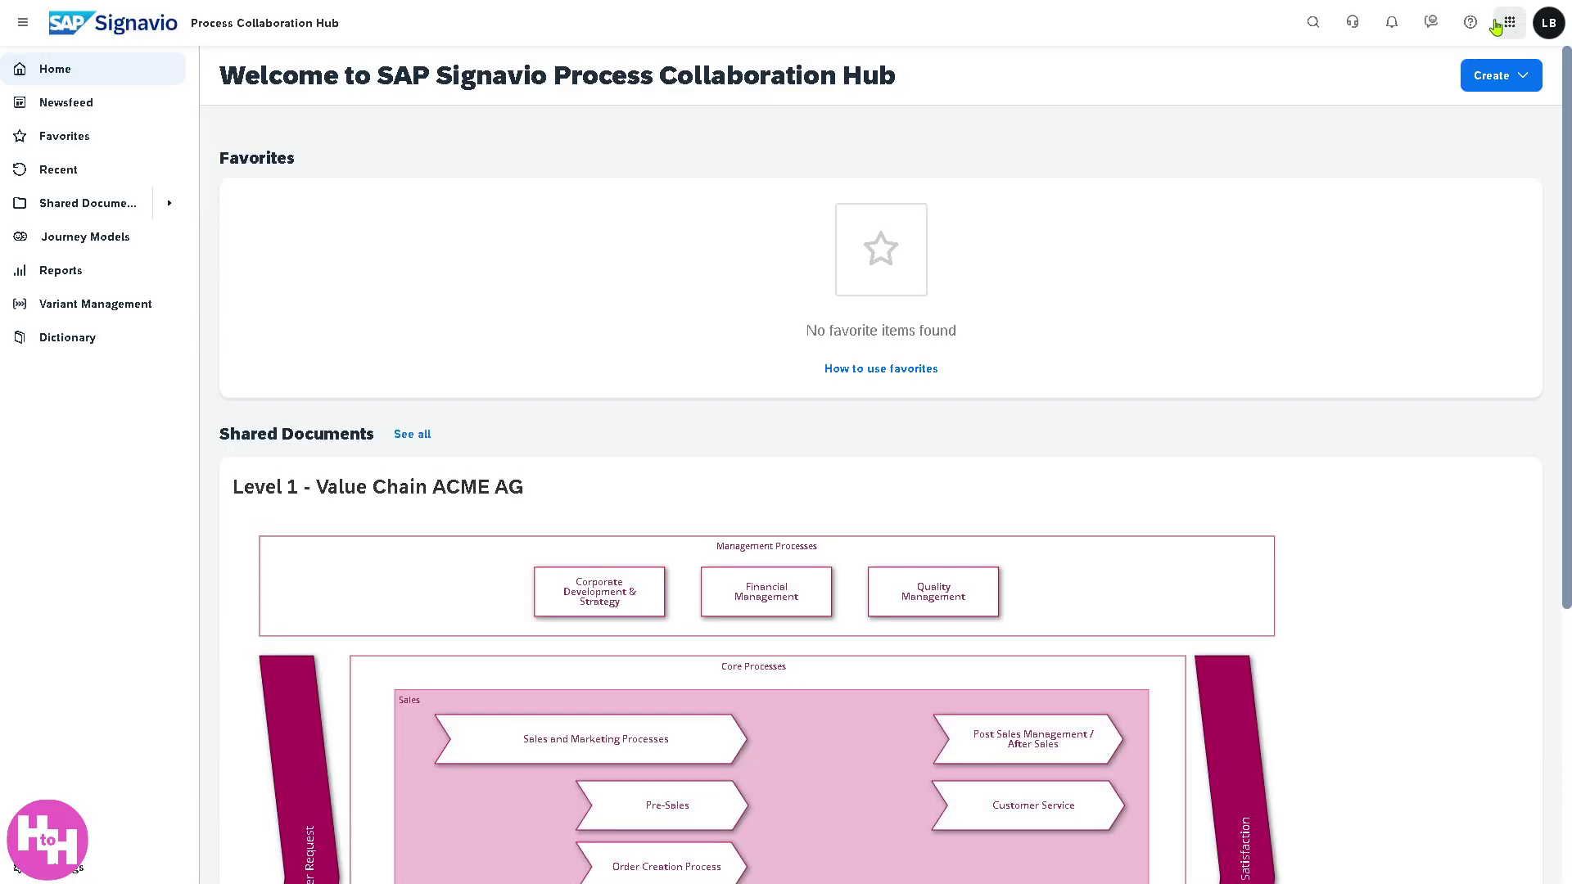
In Process Manager, create a folder named 'How to use SAP Signavio' in Shared documents.
click(1496, 28)
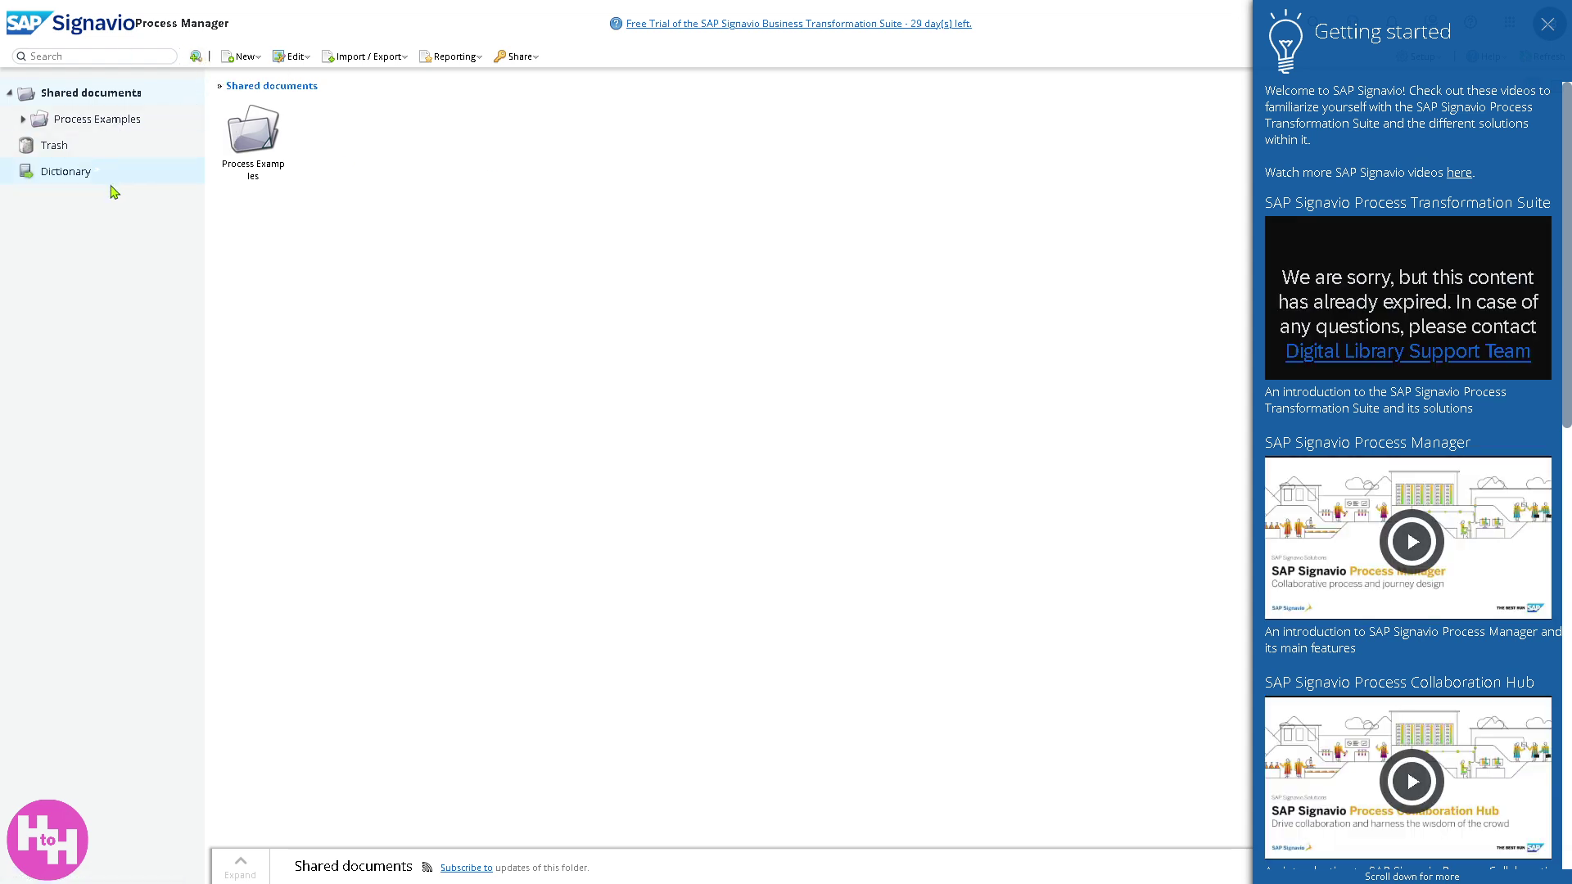
click(245, 57)
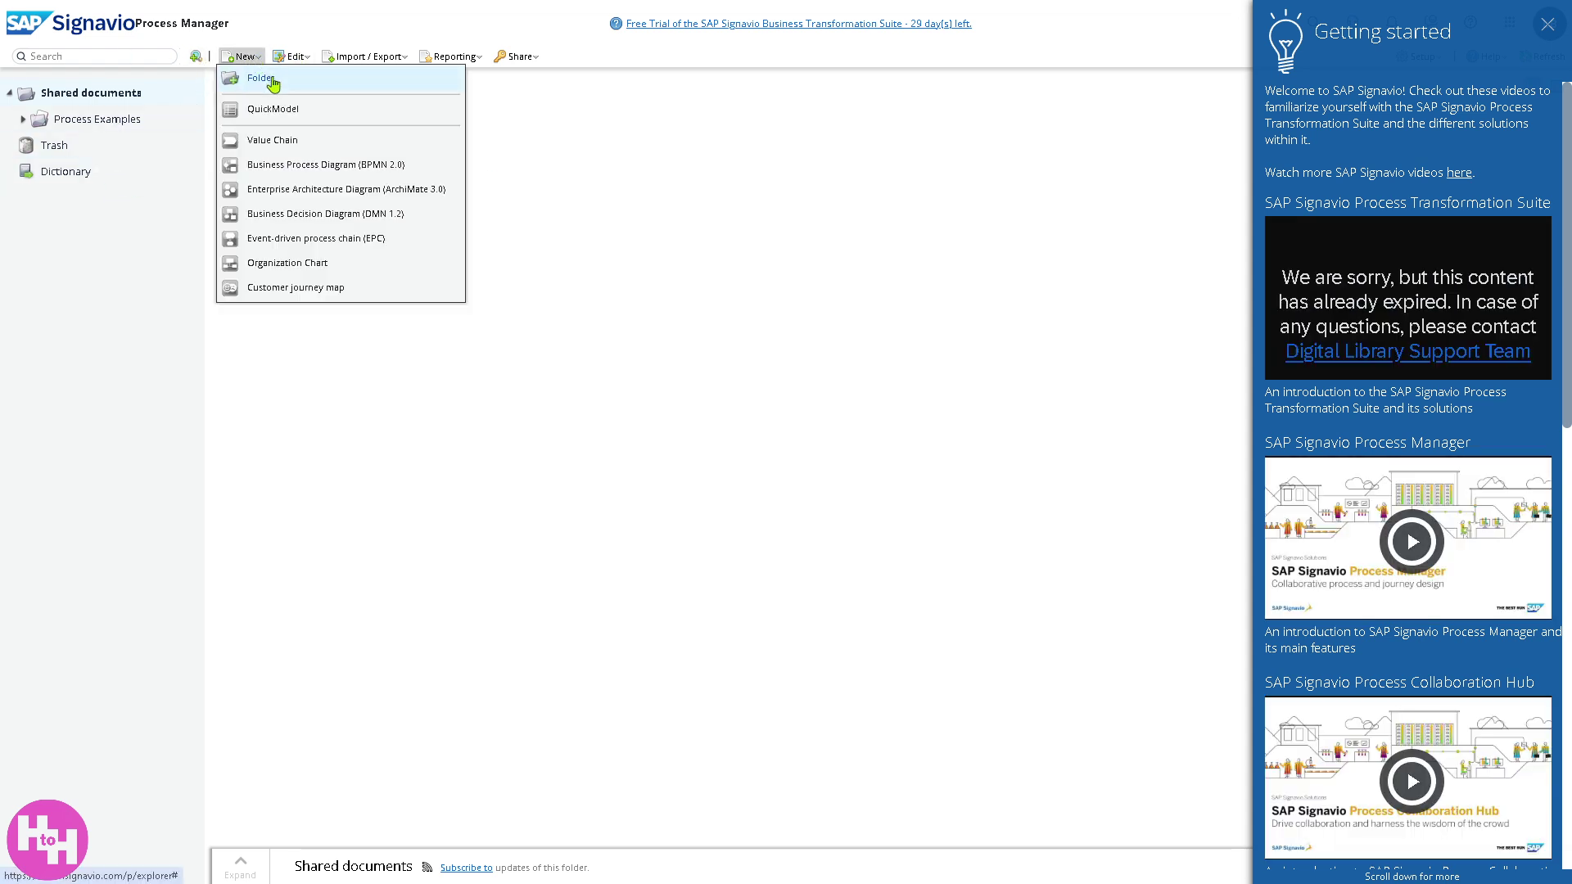
click(261, 79)
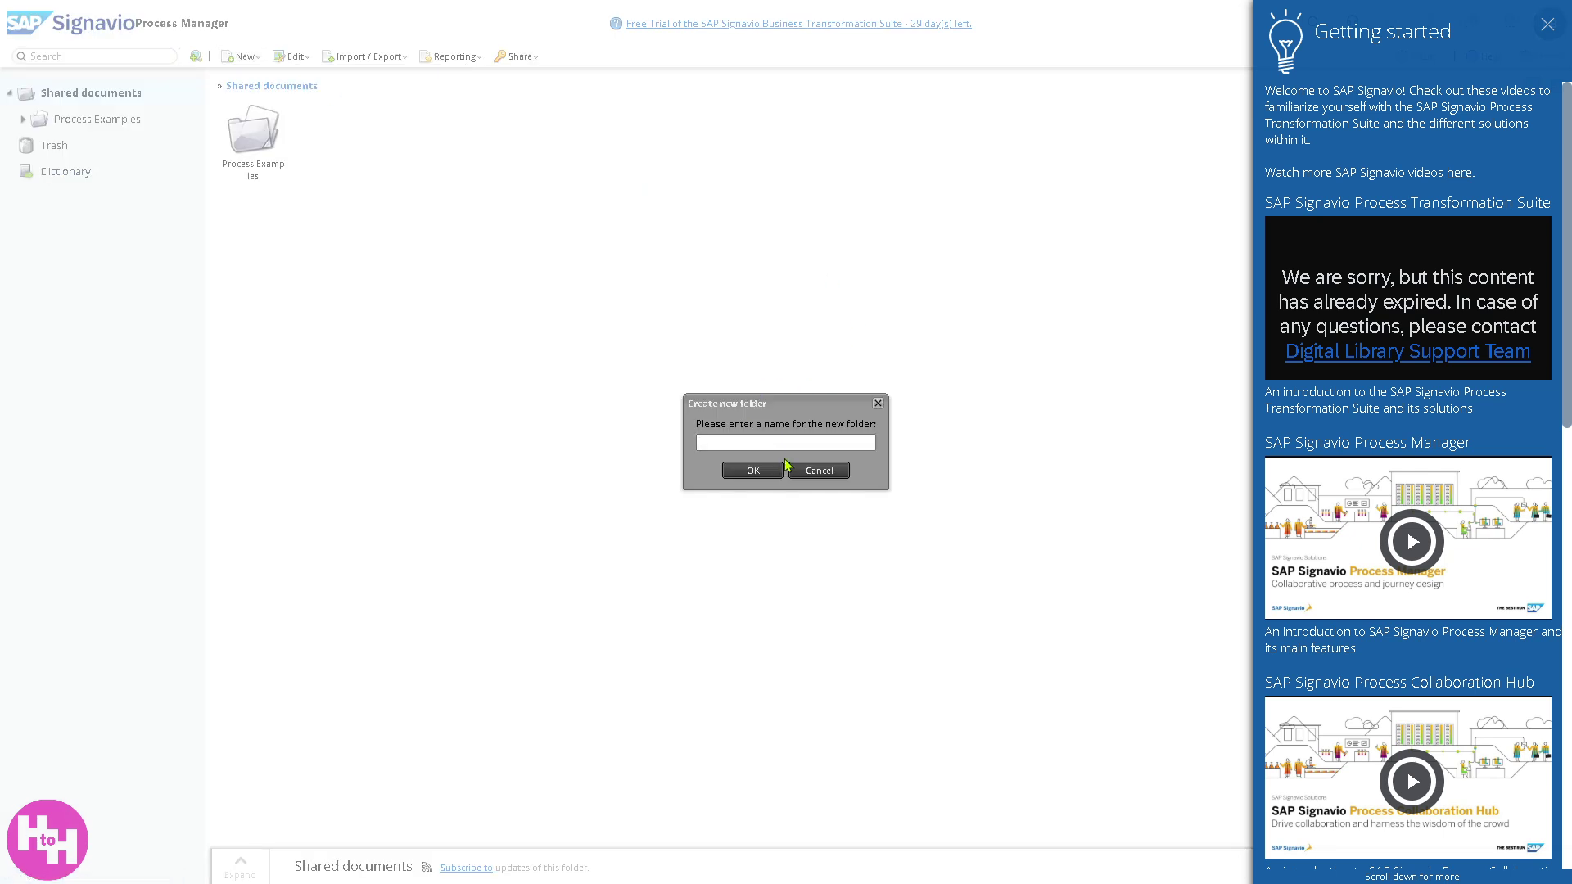
text(How to use SAP Signavio)
click(757, 469)
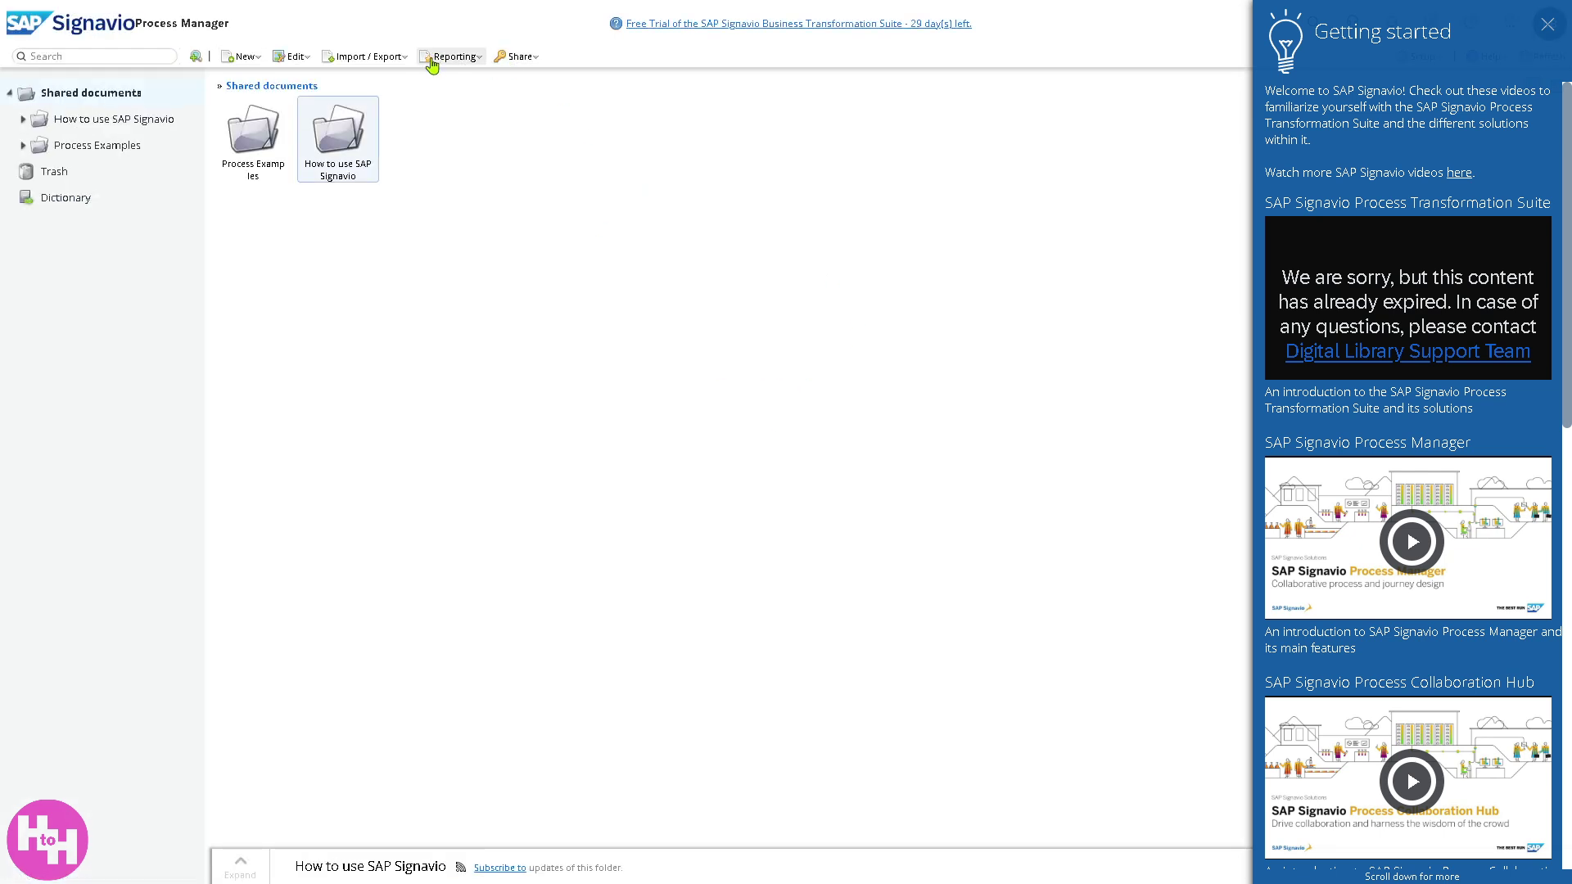
Look through the Import/Export and Reporting menus, then close the Getting started panel.
click(406, 59)
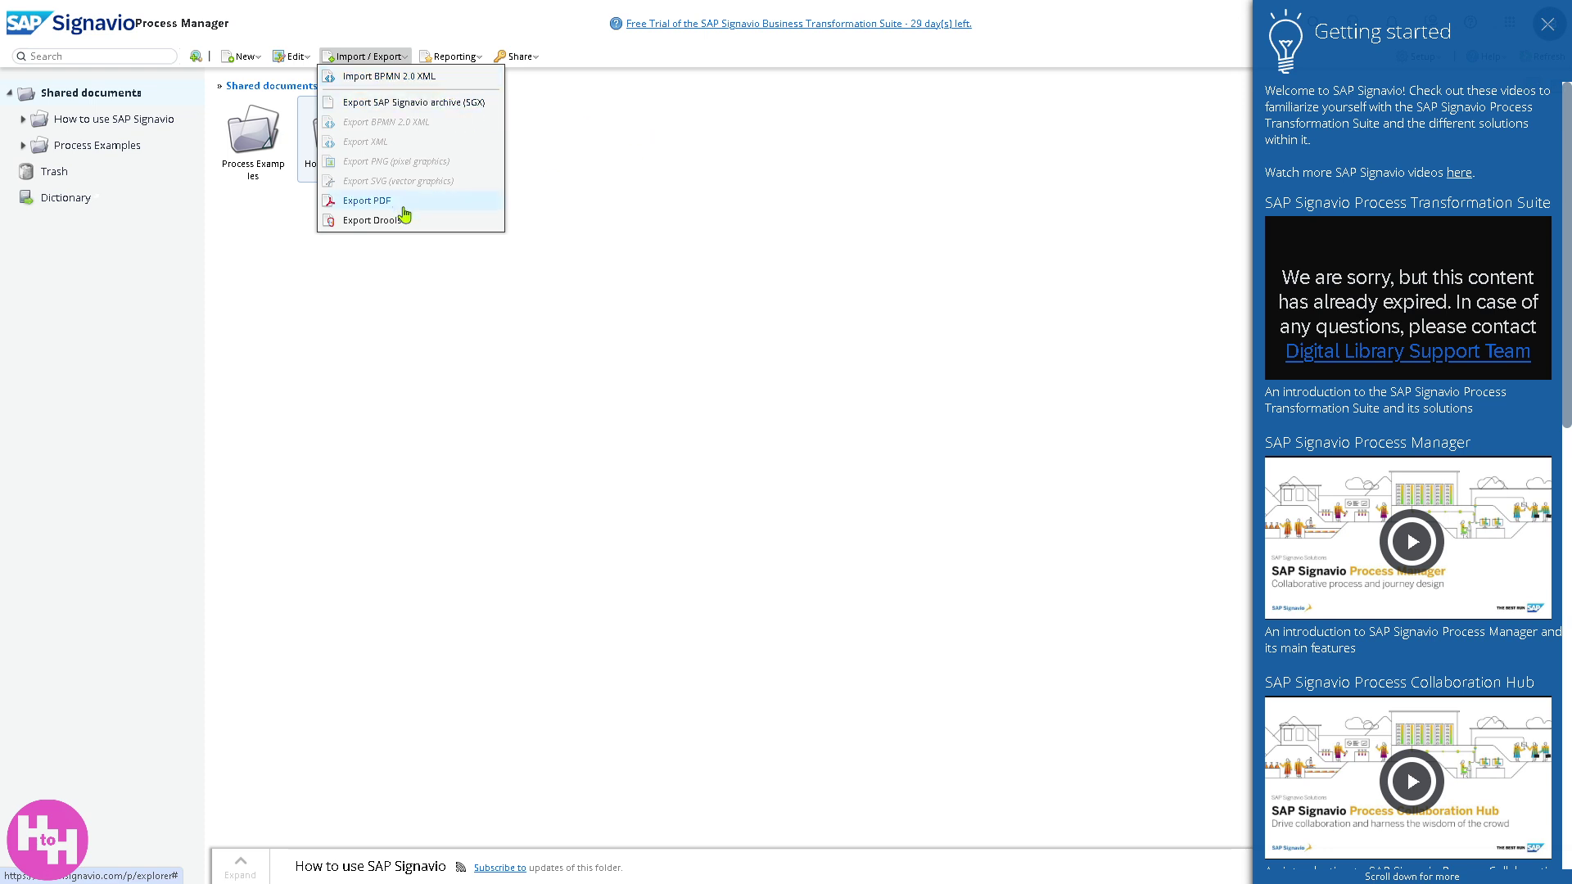
click(637, 247)
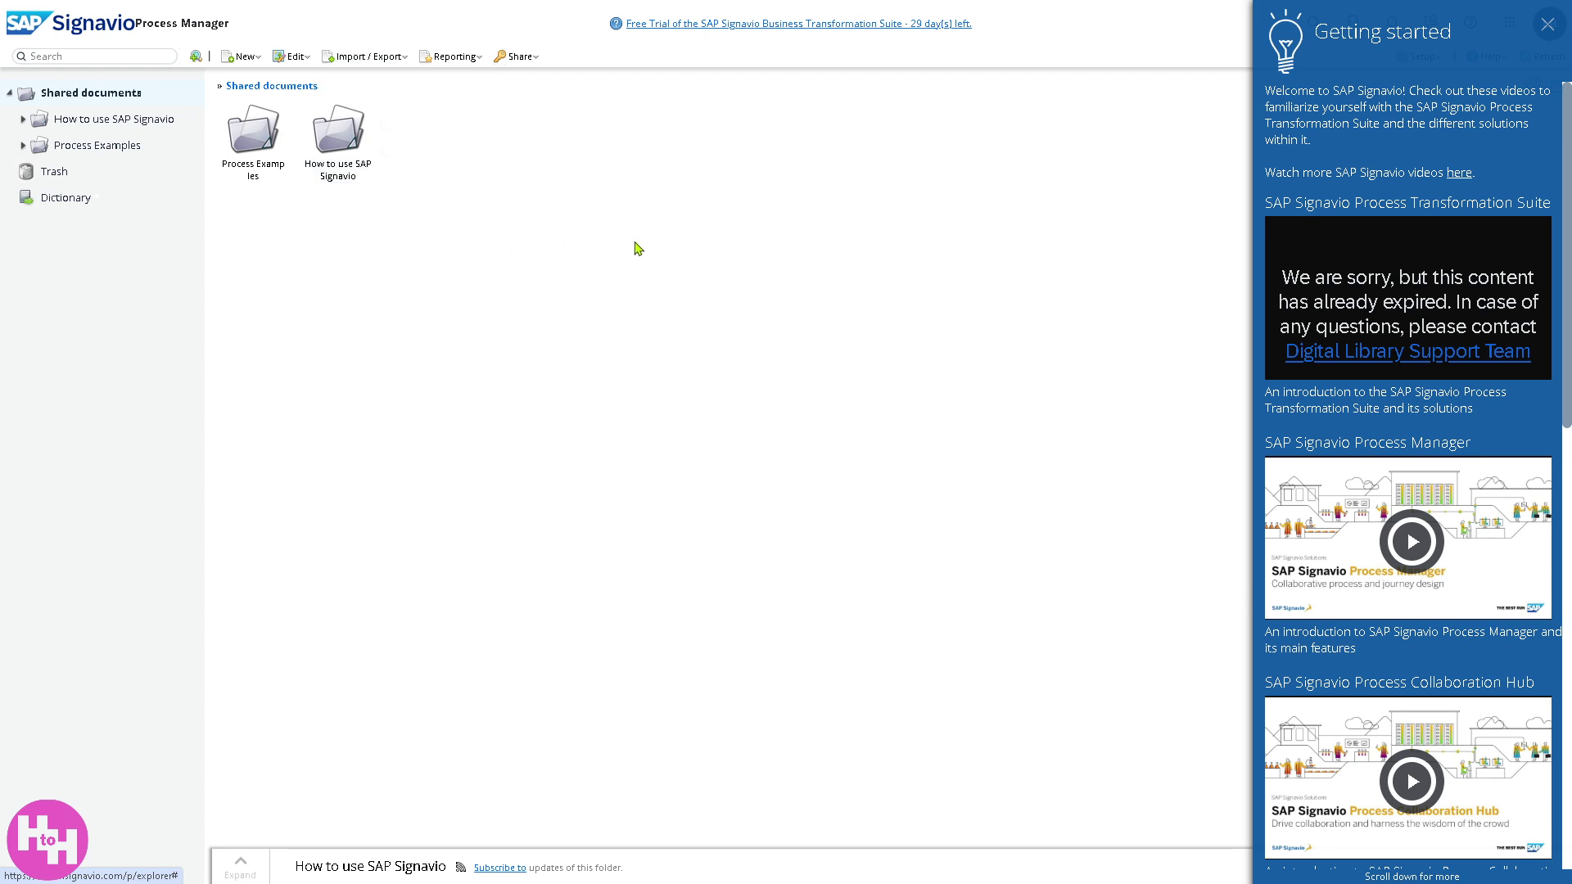
click(480, 59)
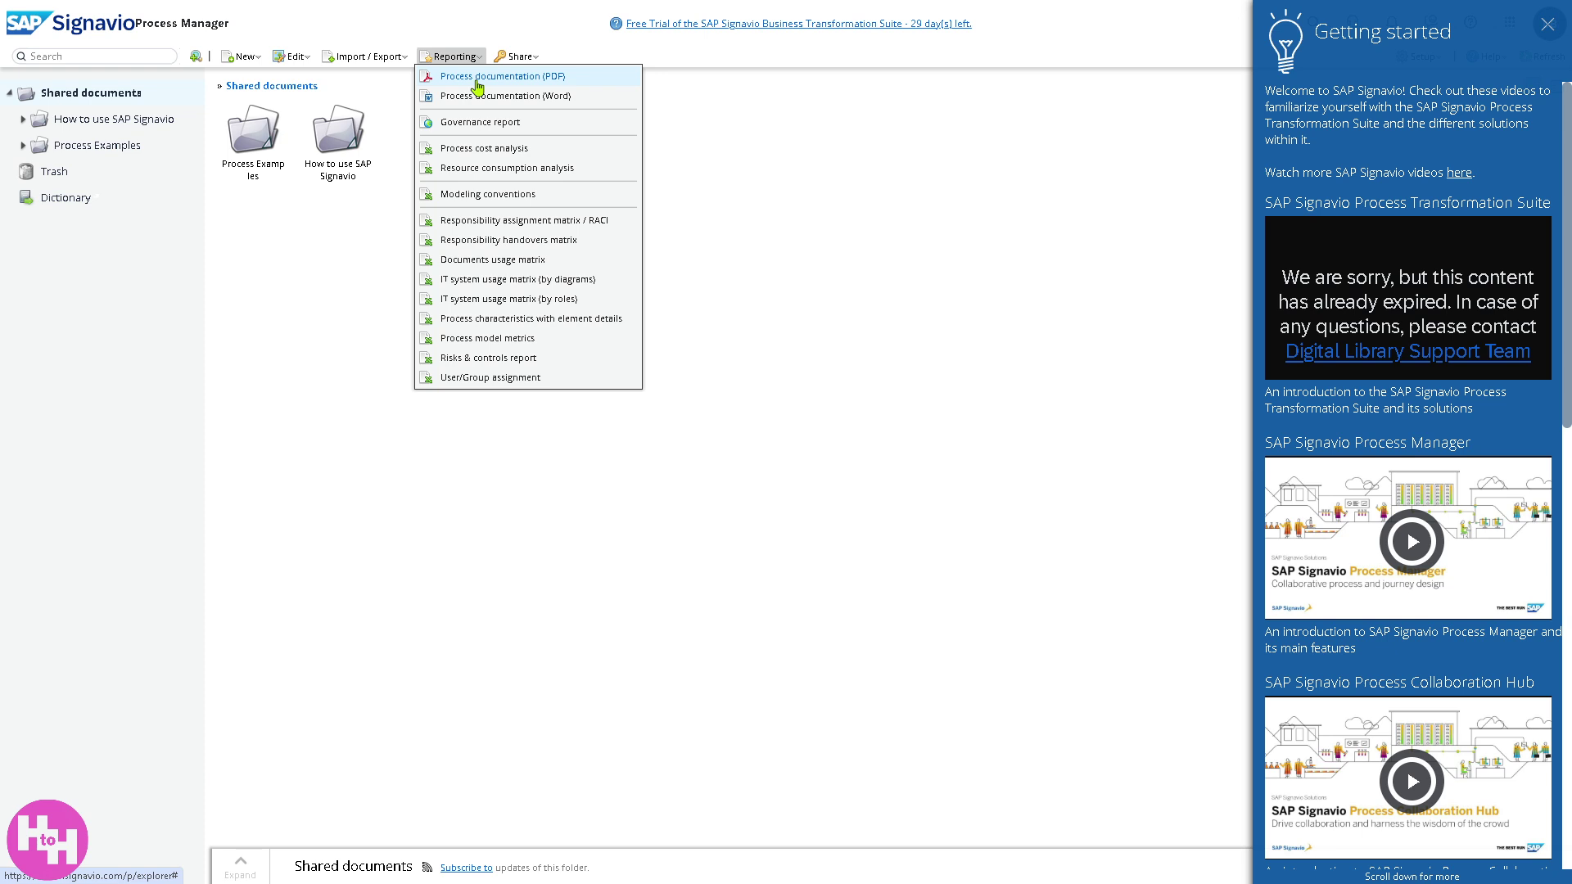
click(864, 178)
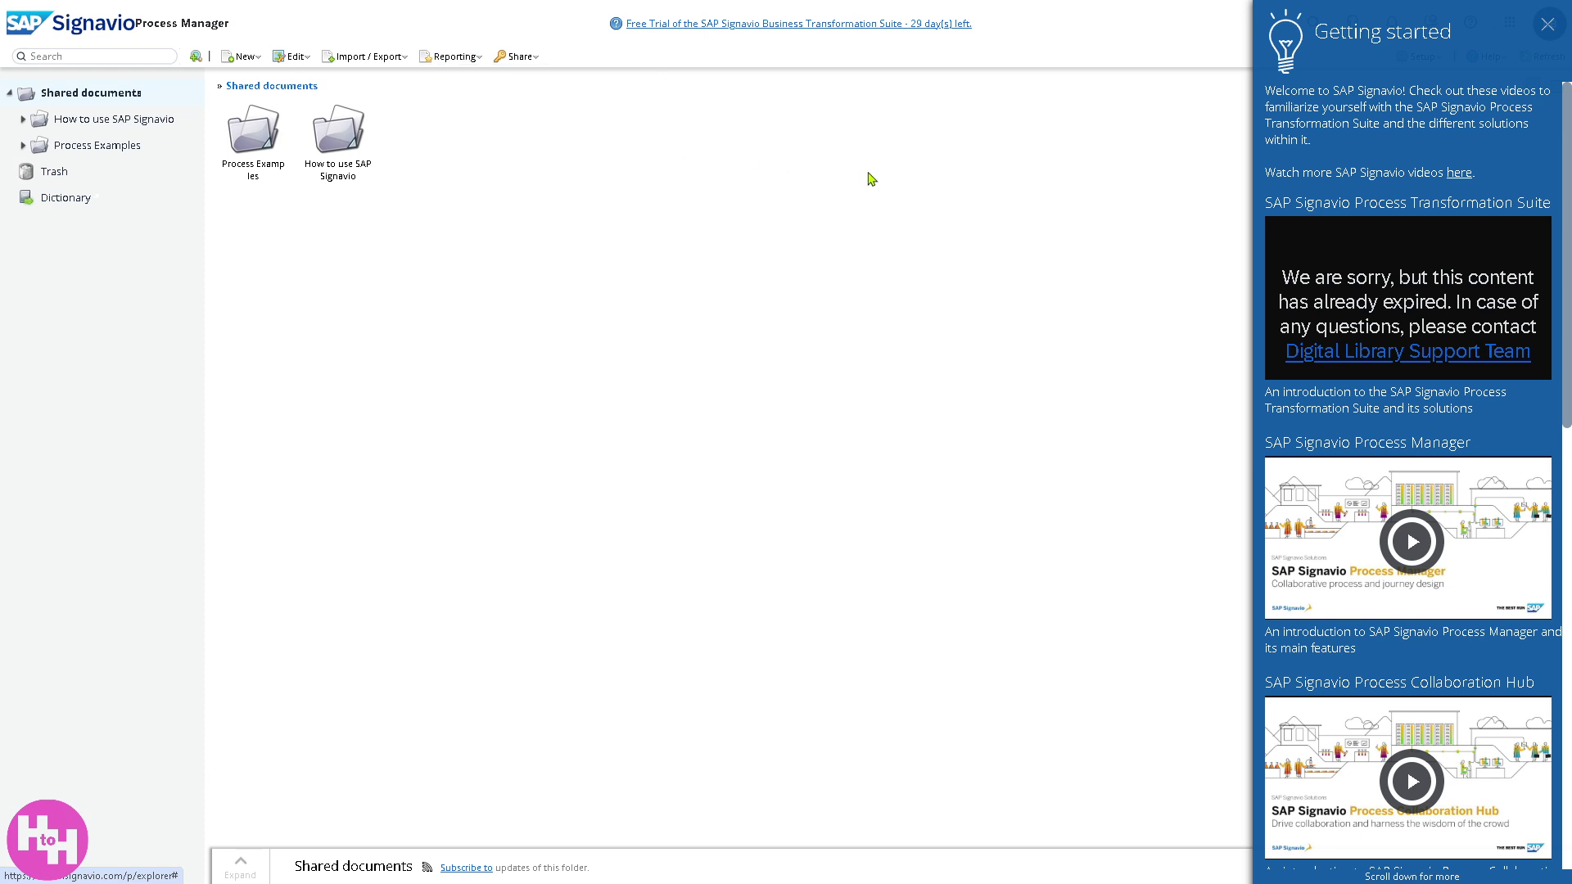
click(1547, 23)
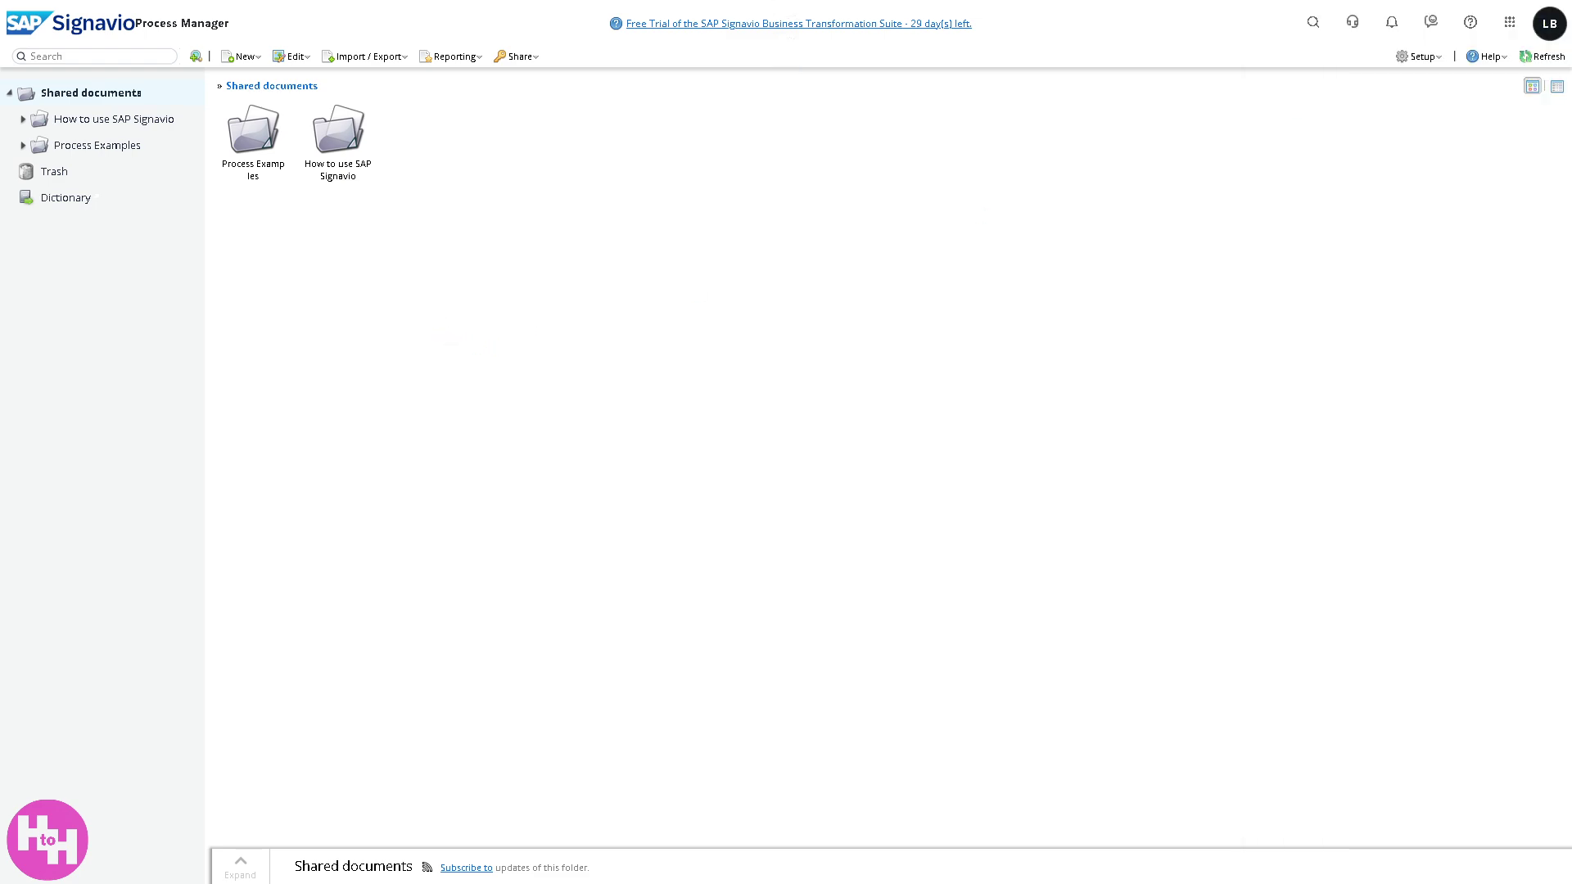